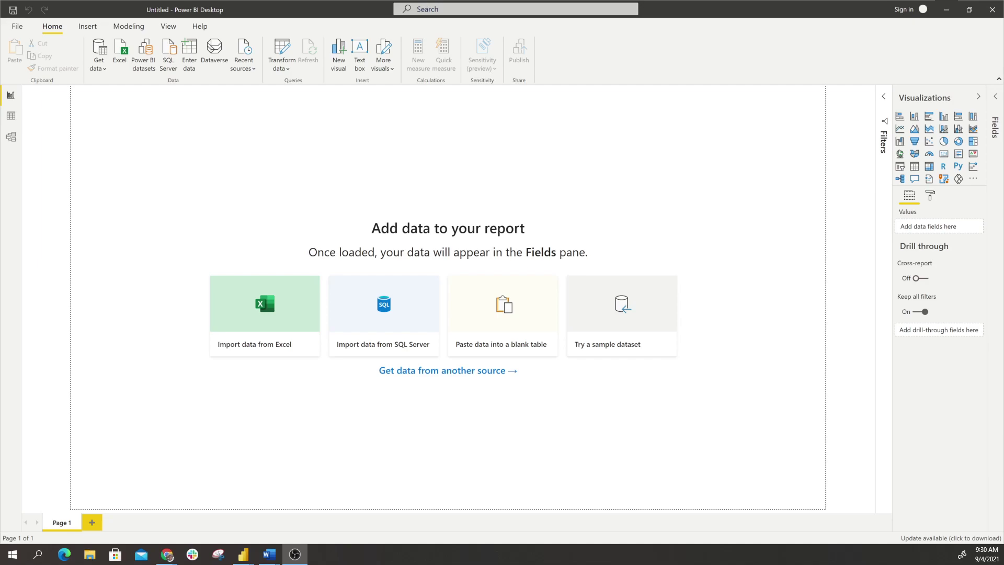
# Step: Copy the URL of Wikipedia's highest-grossing superhero films list from the browser and return to Power BI Desktop
pyautogui.hotkey('alt', 'Tab')
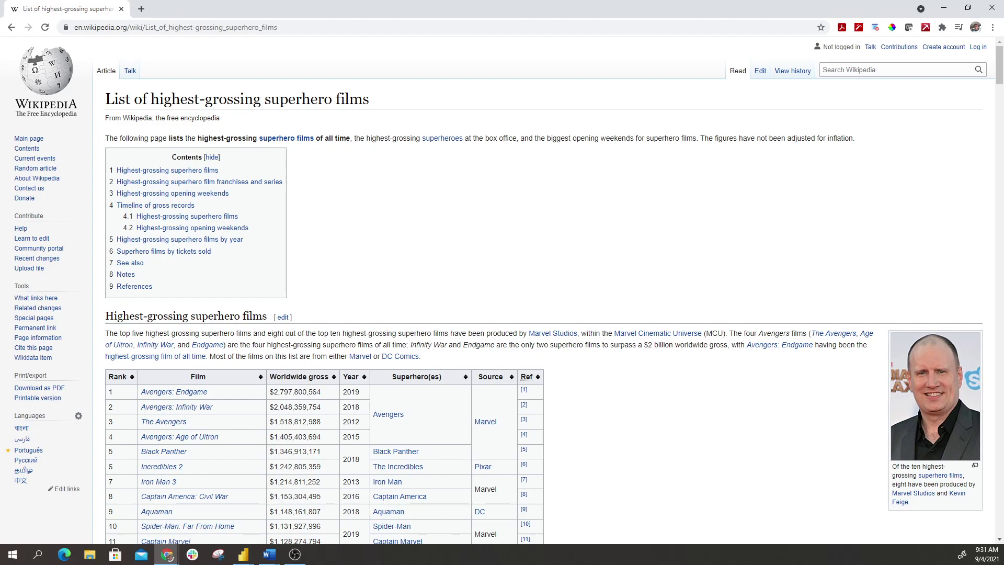
pyautogui.hotkey('alt', 'Tab')
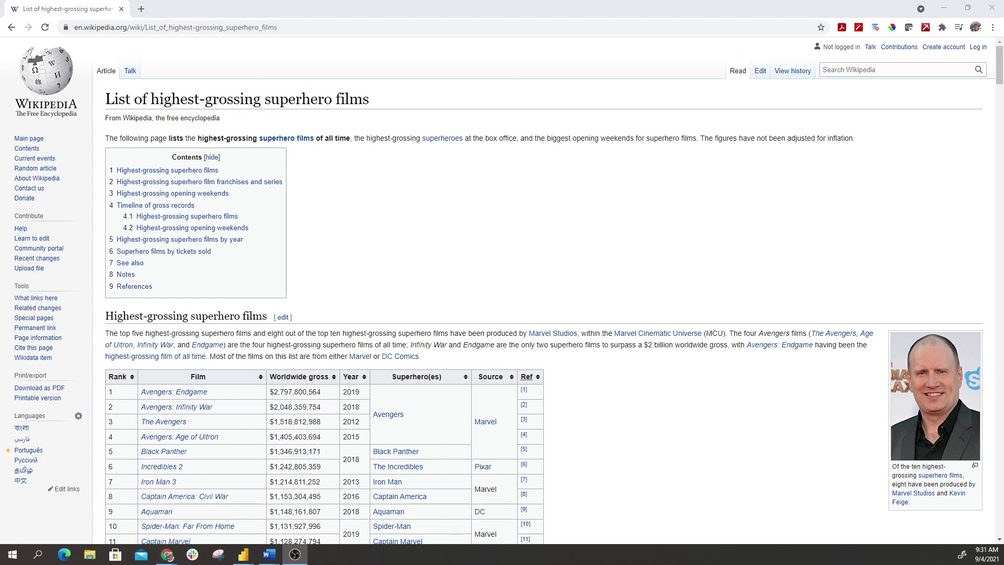
pyautogui.moveTo(997, 65); pyautogui.dragTo(997, 99)
pyautogui.scroll(10, 379, 136)
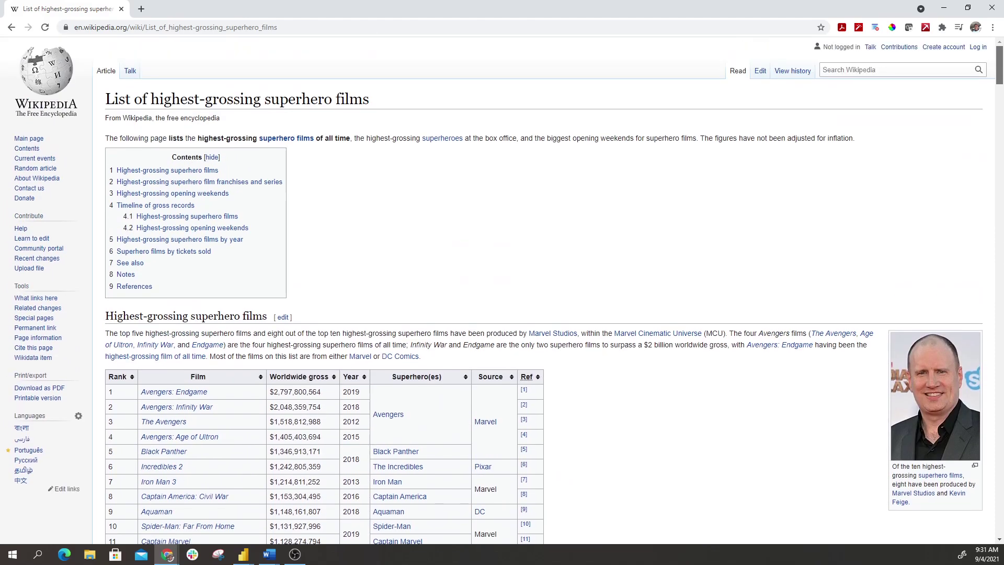
pyautogui.click(266, 27)
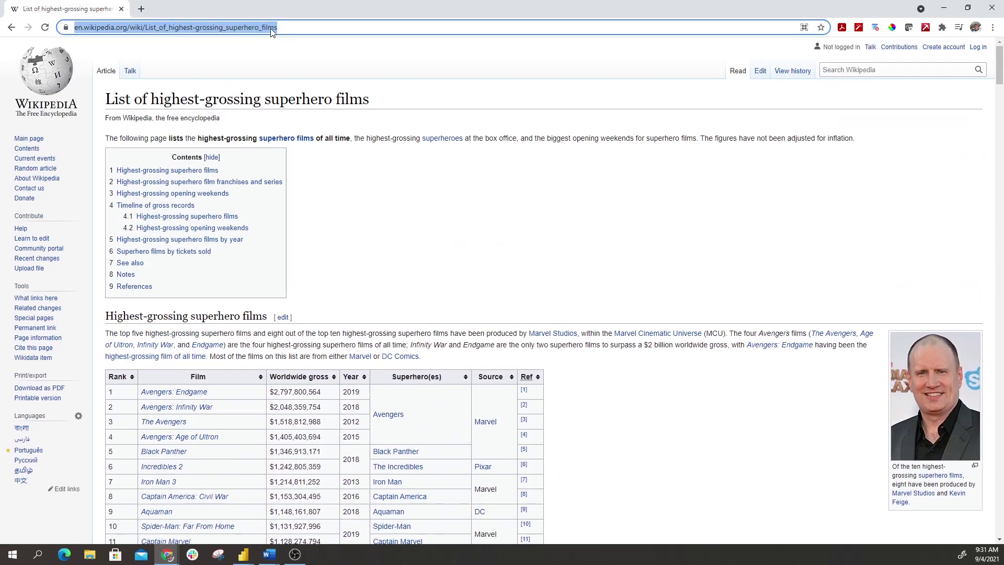
pyautogui.rightClick(271, 29)
pyautogui.click(277, 86)
pyautogui.click(944, 10)
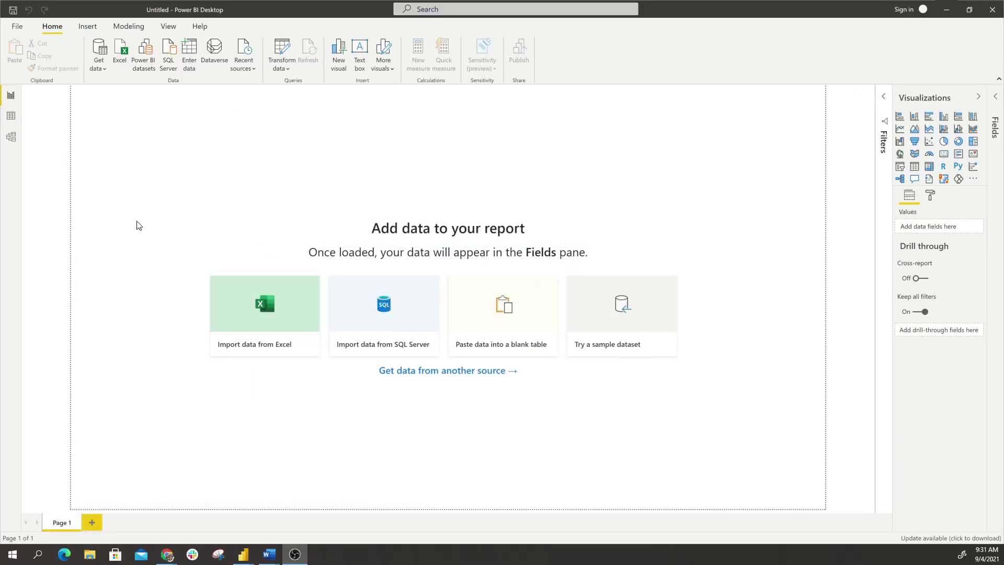
pyautogui.click(99, 65)
pyautogui.click(188, 220)
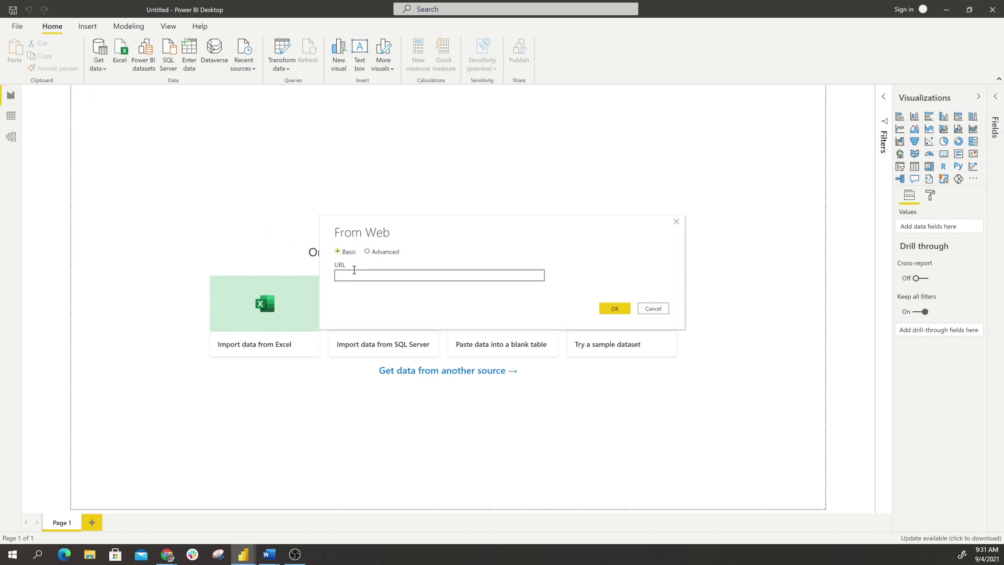
pyautogui.hotkey('ctrl', 'v')
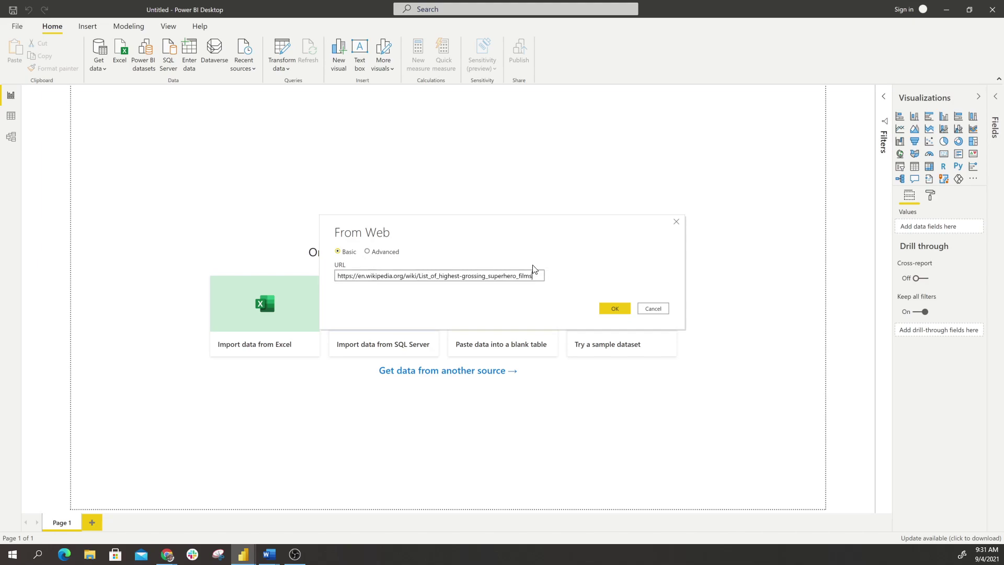
pyautogui.click(616, 307)
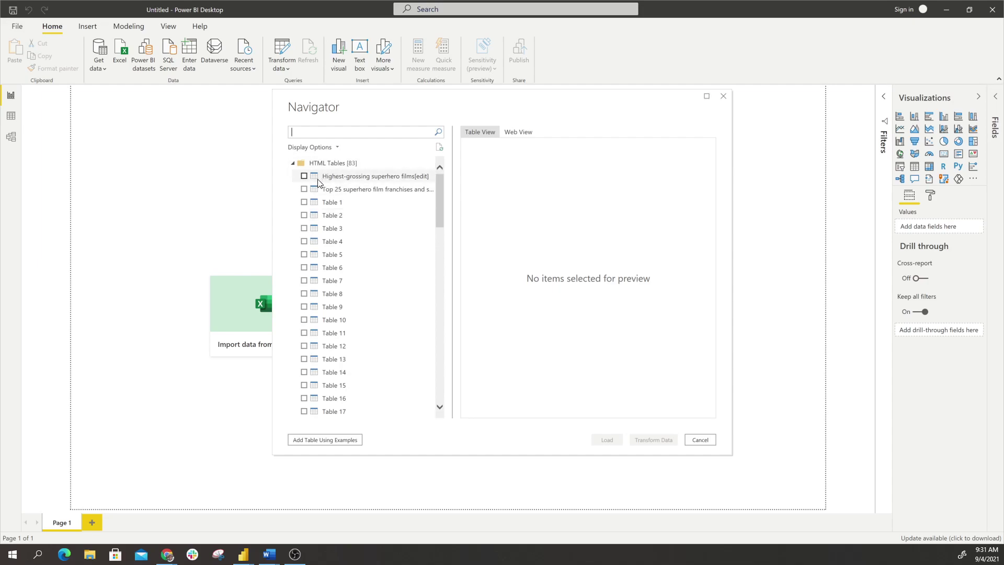
# Step: Preview and load the Highest-grossing superhero films[edit] table, and expand it to list its fields
pyautogui.click(325, 178)
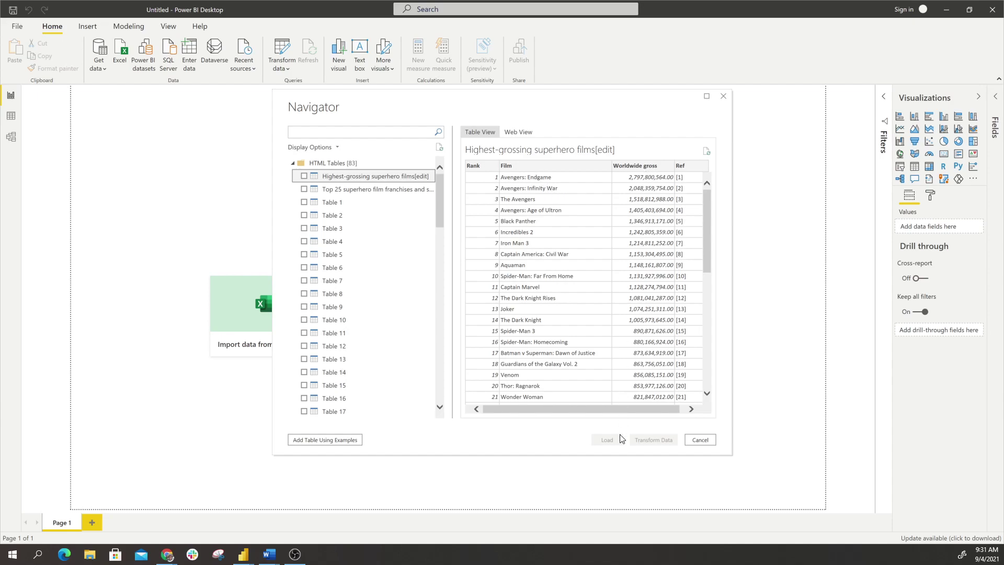
pyautogui.moveTo(625, 408); pyautogui.dragTo(573, 406)
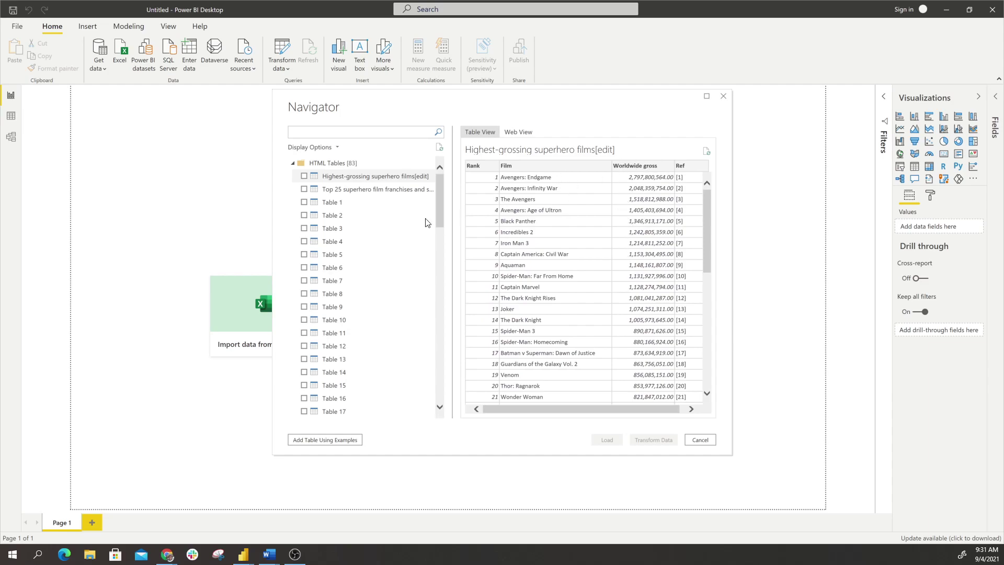
pyautogui.click(304, 177)
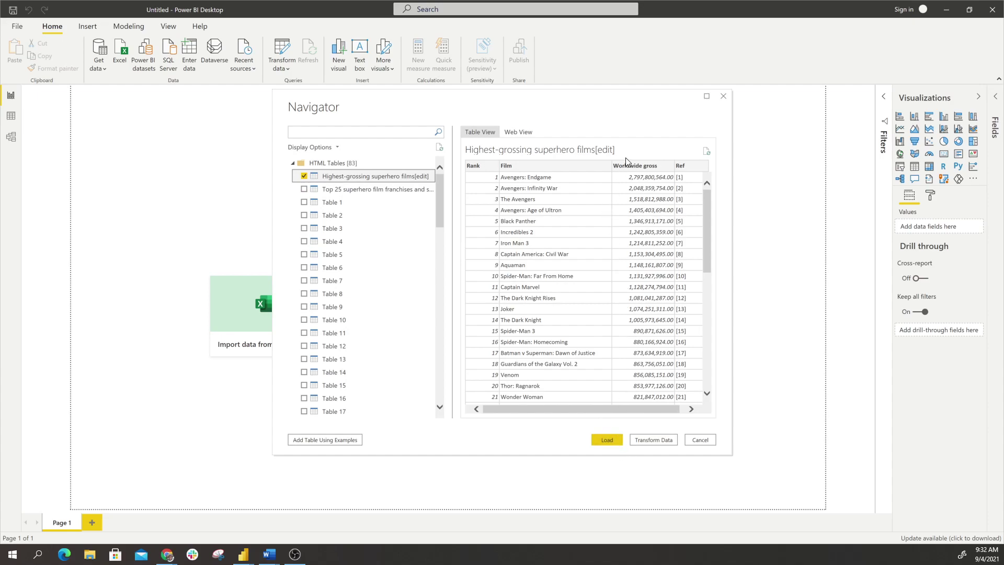
pyautogui.click(615, 438)
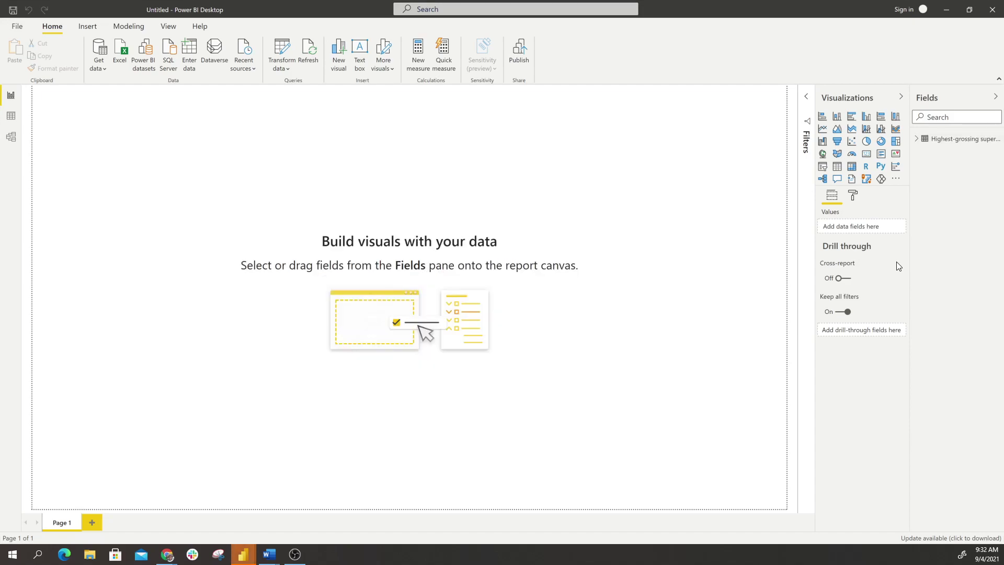
pyautogui.click(917, 139)
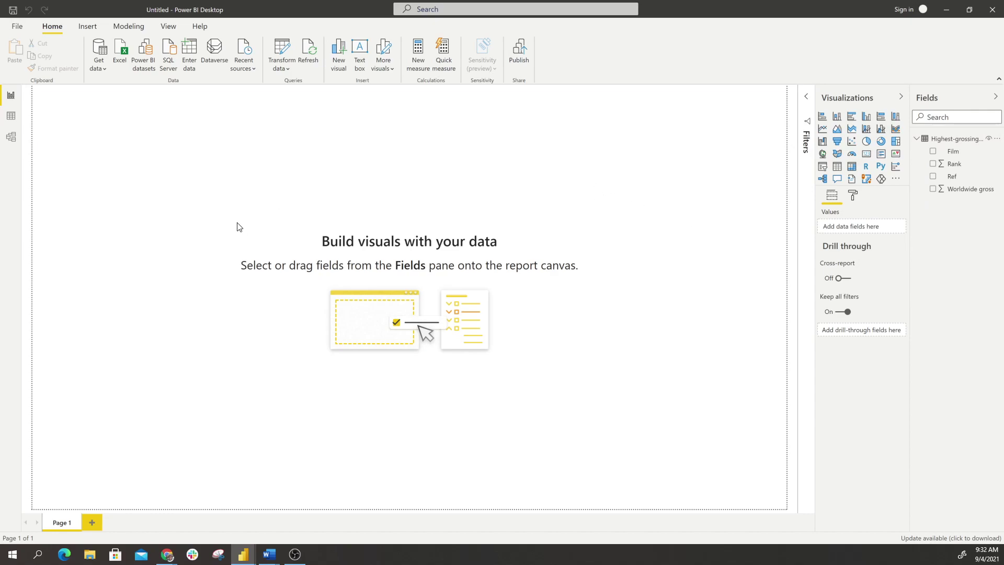
# Step: Create a what-if parameter named What If with the whole number data type, a maximum of 50 and a slicer on the page
pyautogui.click(126, 30)
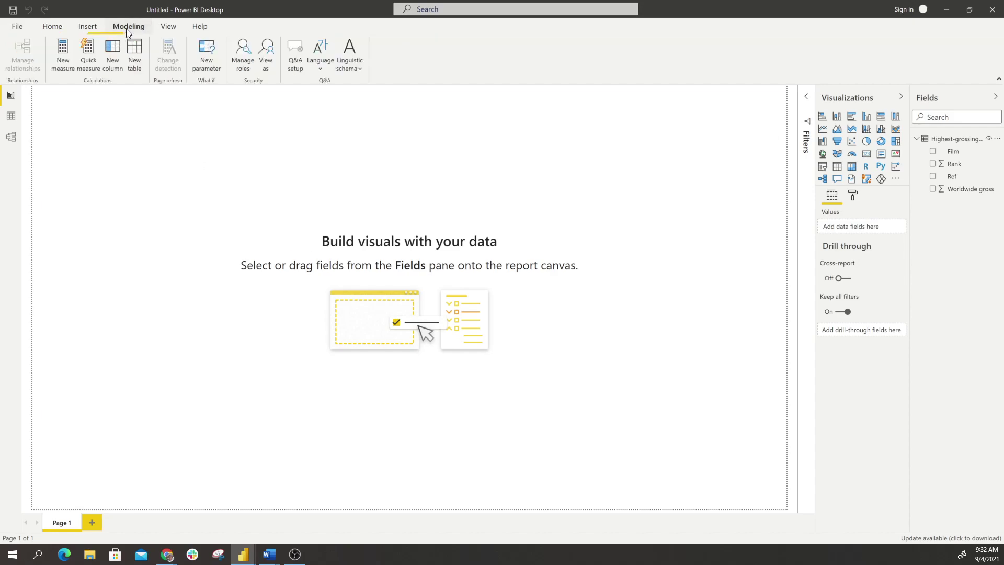
pyautogui.click(211, 57)
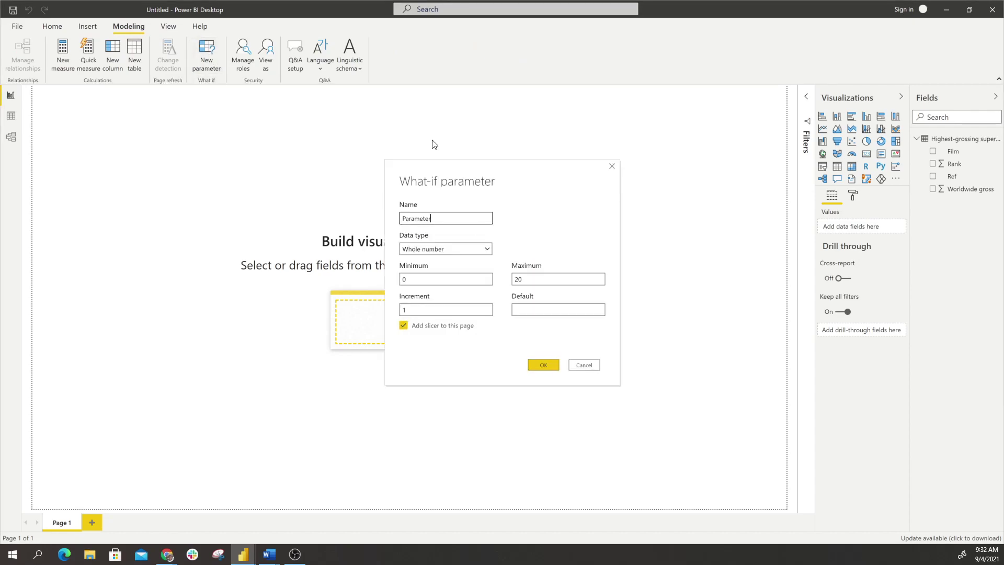
pyautogui.doubleClick(448, 219)
pyautogui.write('What If')
pyautogui.click(432, 253)
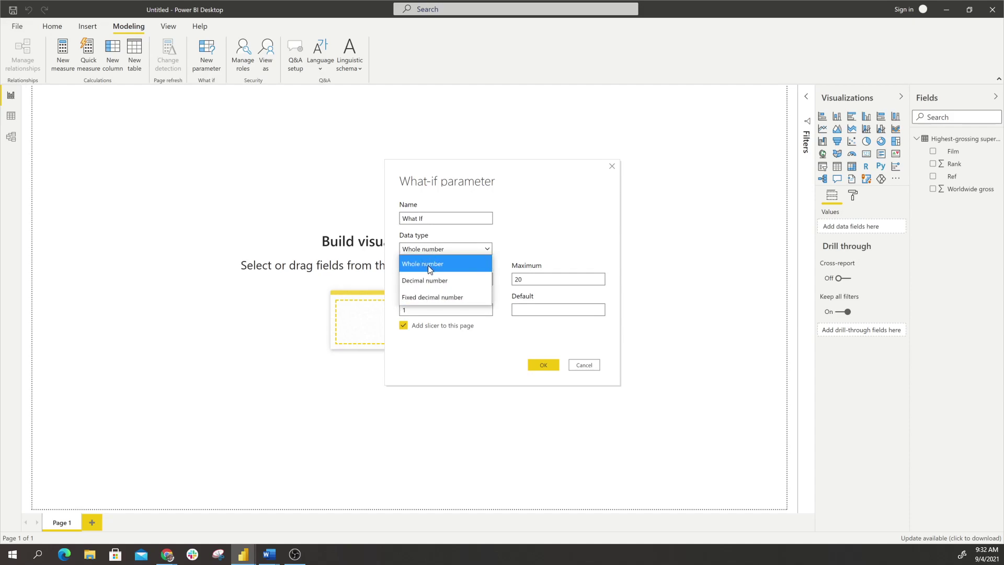
pyautogui.click(427, 266)
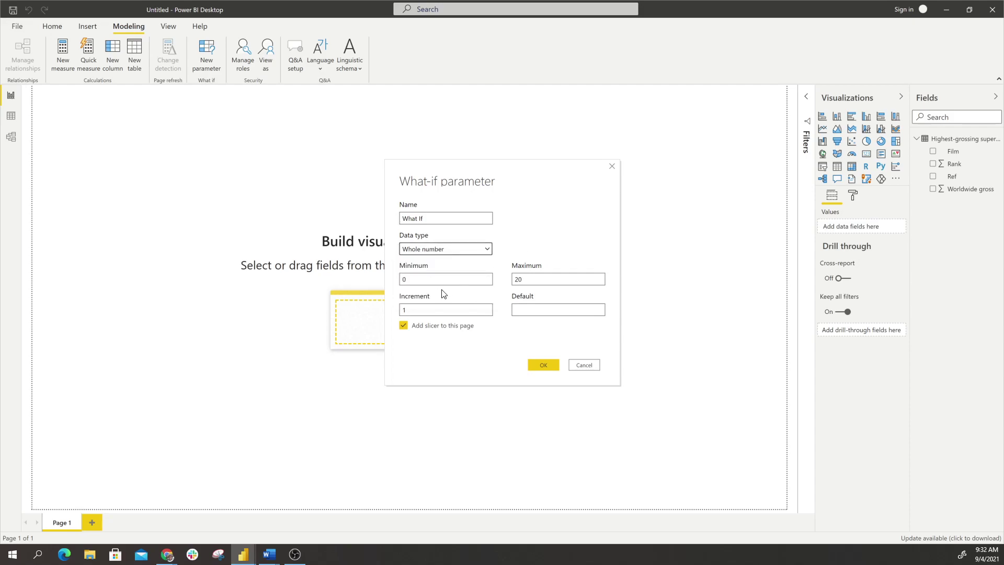
pyautogui.doubleClick(545, 276)
pyautogui.write('5')
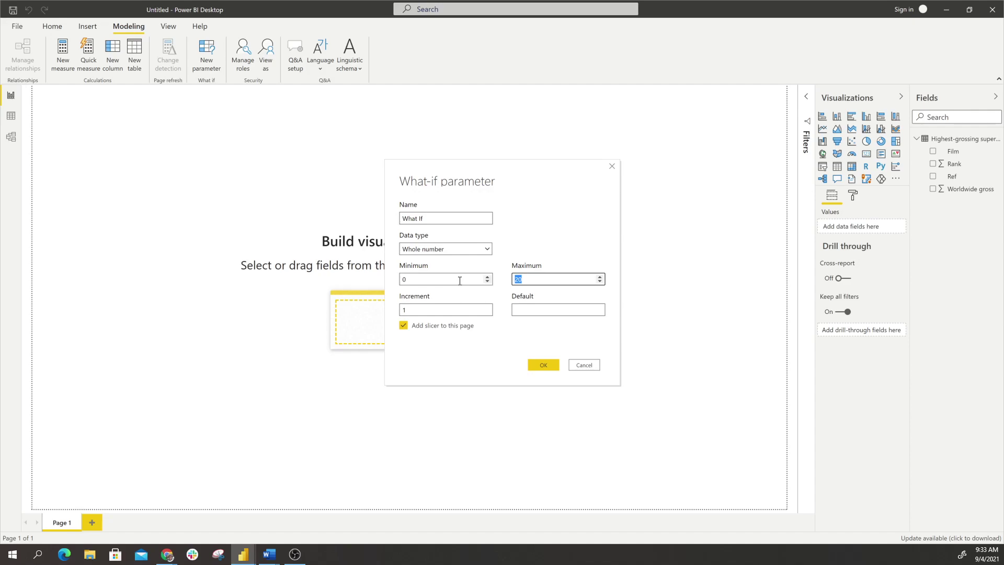
pyautogui.write('0')
pyautogui.click(543, 370)
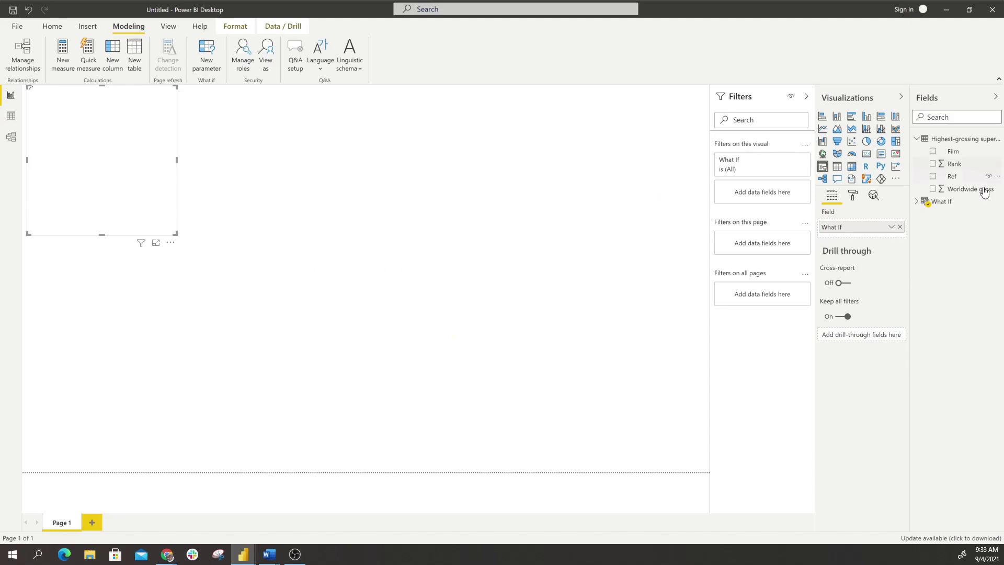
# Step: Examine the What If table's fields and the formulas behind the What If column and What If Value measure
pyautogui.click(916, 202)
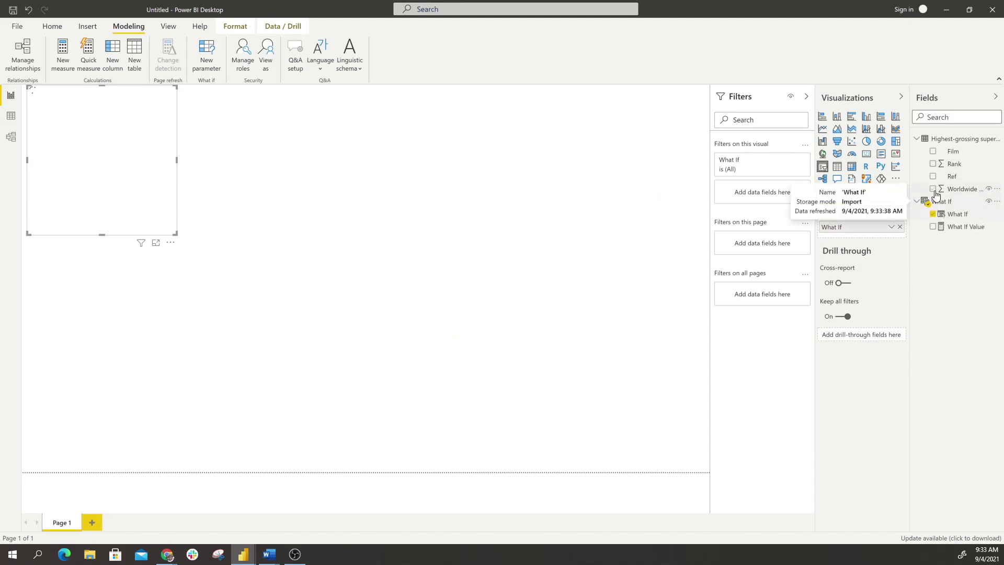
pyautogui.click(14, 135)
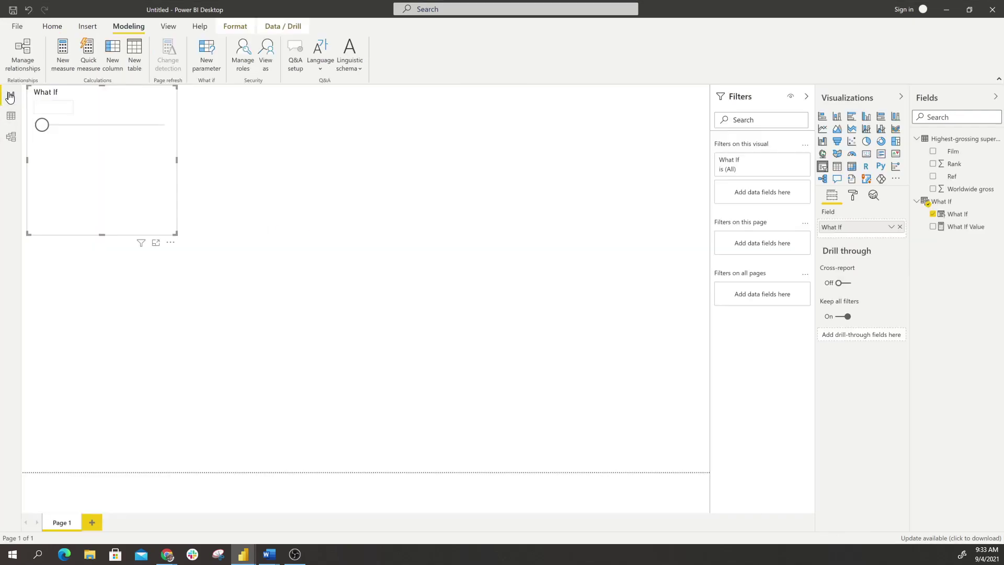
pyautogui.click(11, 95)
pyautogui.click(954, 214)
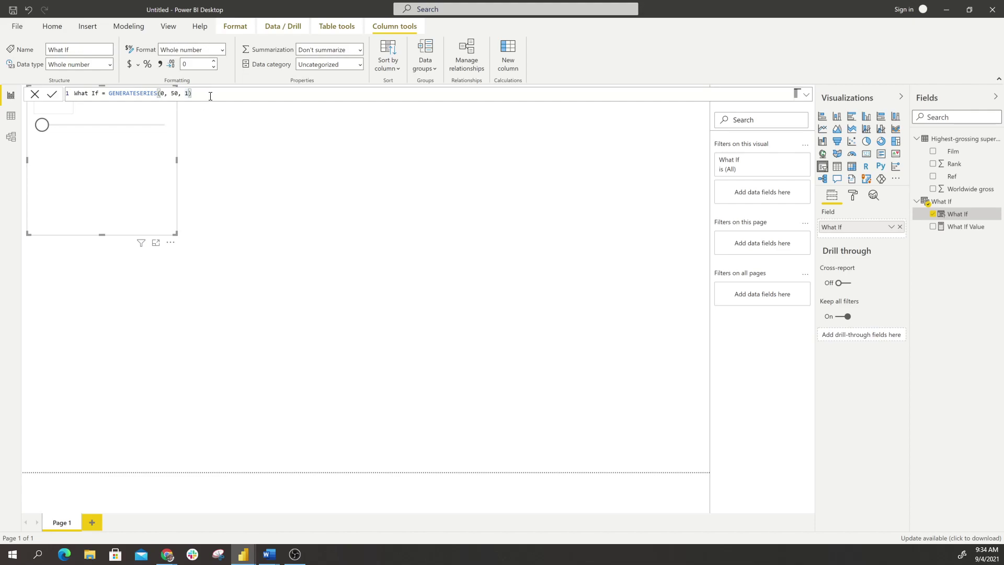
pyautogui.click(963, 226)
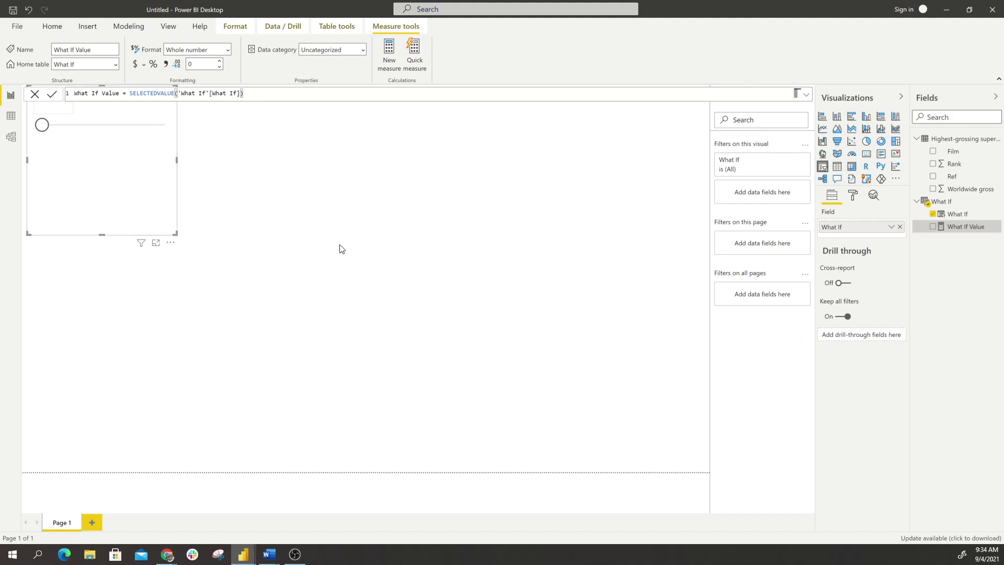
# Step: Move the What If slicer to the upper-right corner of the report page and reduce its height
pyautogui.click(127, 195)
pyautogui.moveTo(109, 196); pyautogui.dragTo(634, 155)
pyautogui.moveTo(634, 231); pyautogui.dragTo(574, 139)
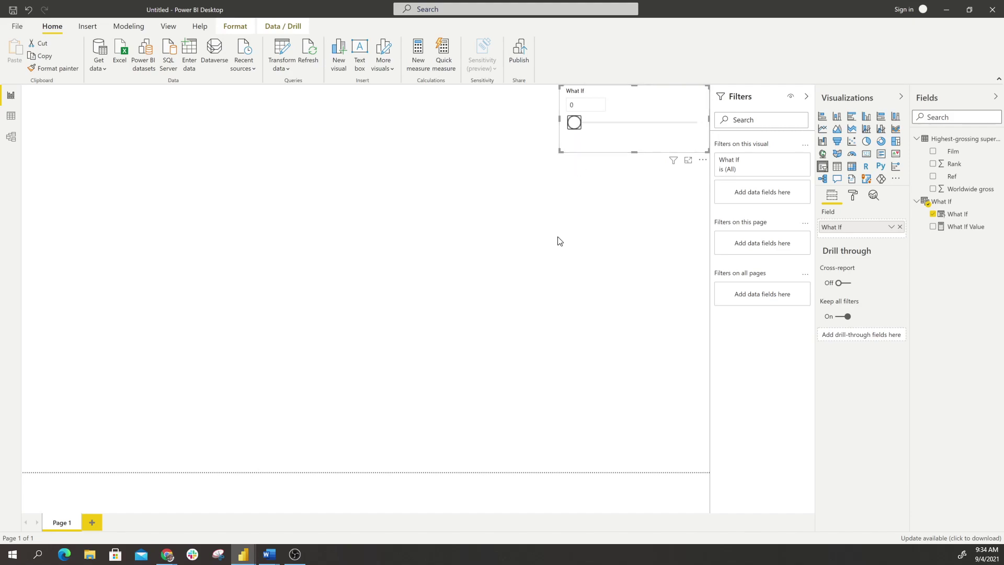
pyautogui.click(393, 244)
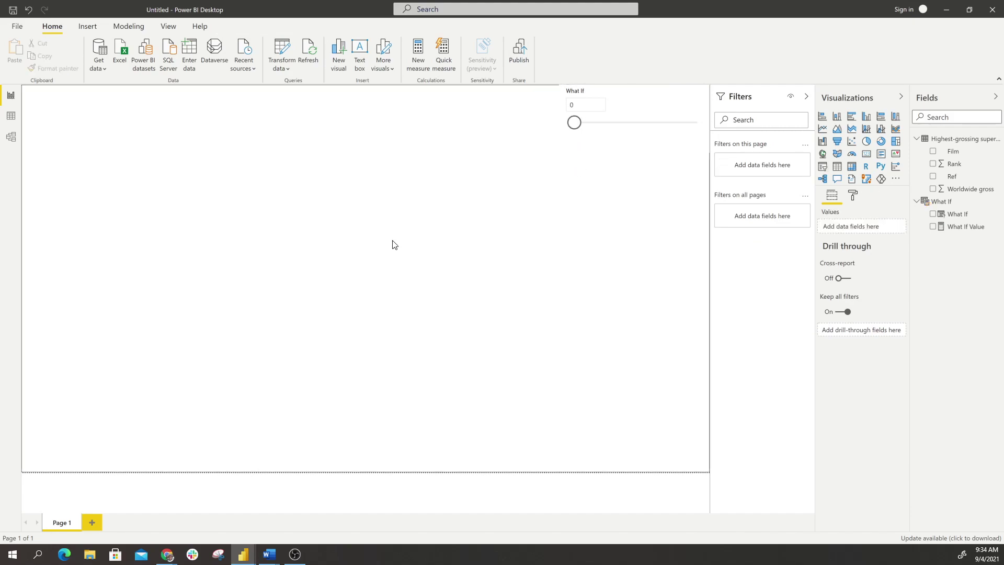
pyautogui.click(601, 114)
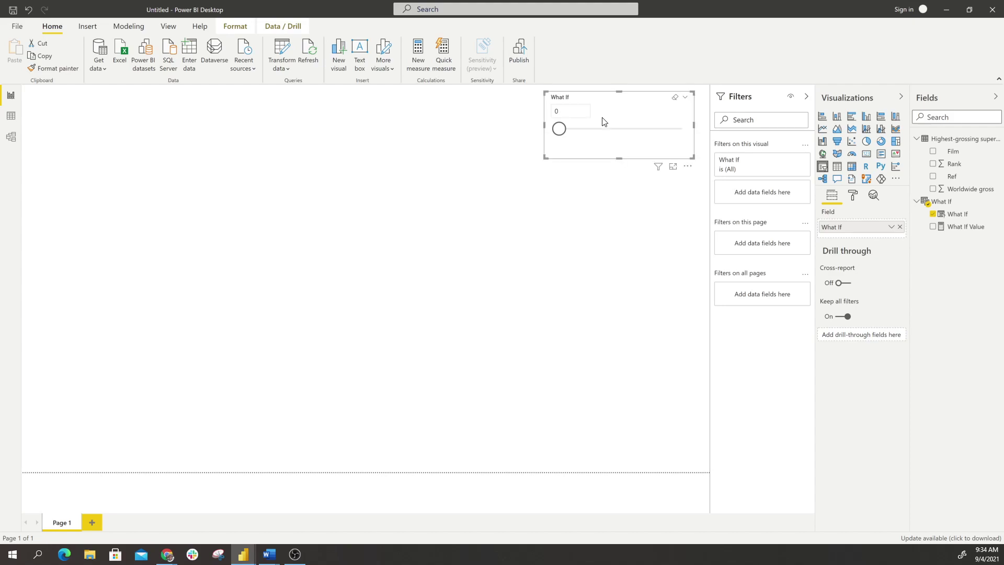
pyautogui.click(597, 224)
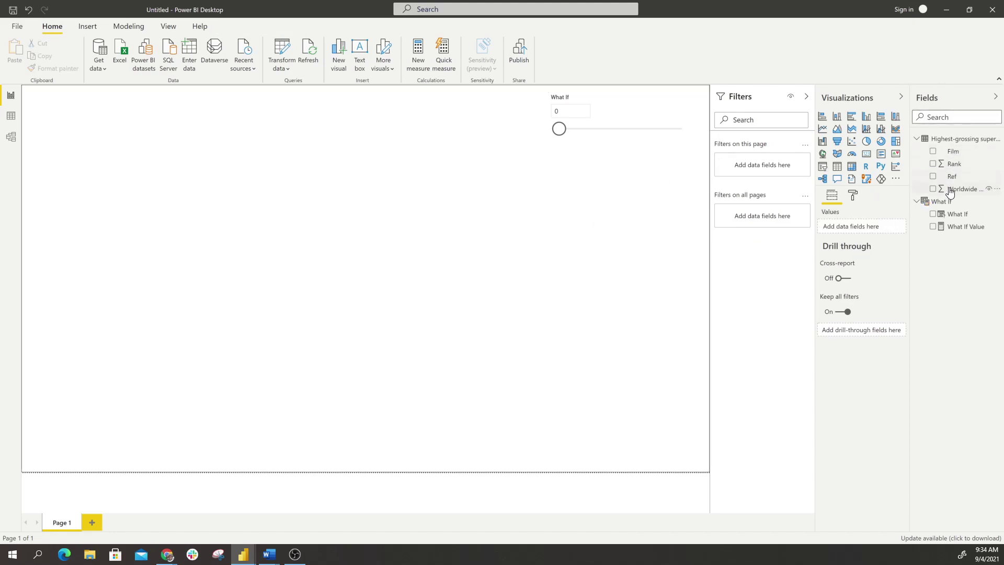
# Step: Add the measure Worldwide Sales = sum('Highest-grossing superhero films[edit]'[Worldwide gross]) to the superhero films table
pyautogui.rightClick(953, 141)
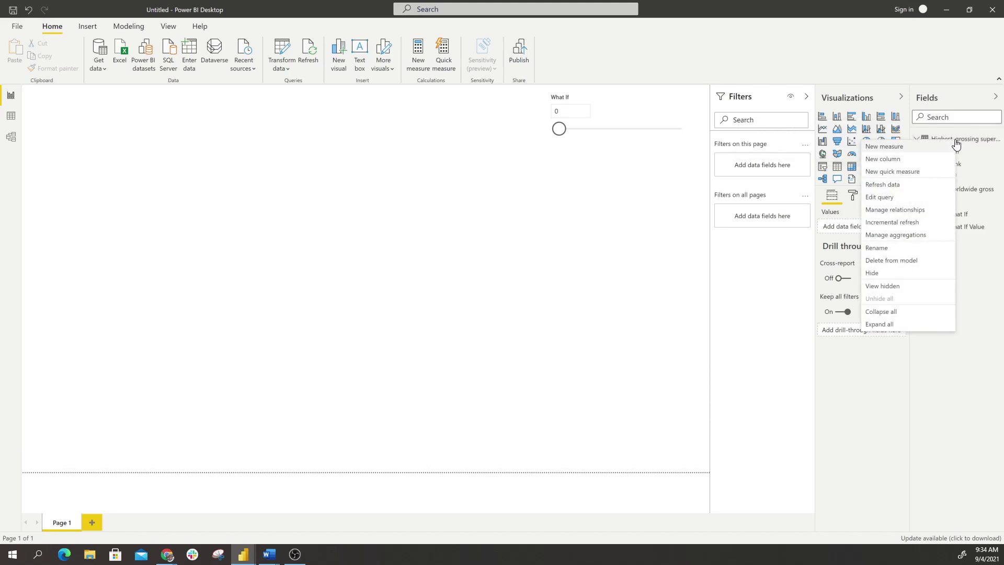
pyautogui.click(897, 157)
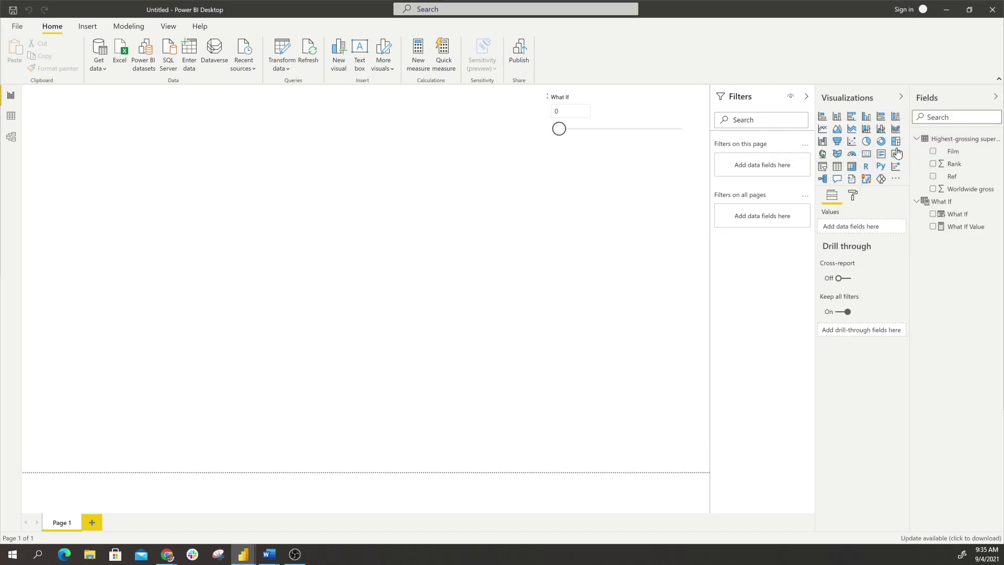
pyautogui.write('Worldw')
pyautogui.press('BackSpace')
pyautogui.press('BackSpace')
pyautogui.press('BackSpace')
pyautogui.press('BackSpace')
pyautogui.write('rld')
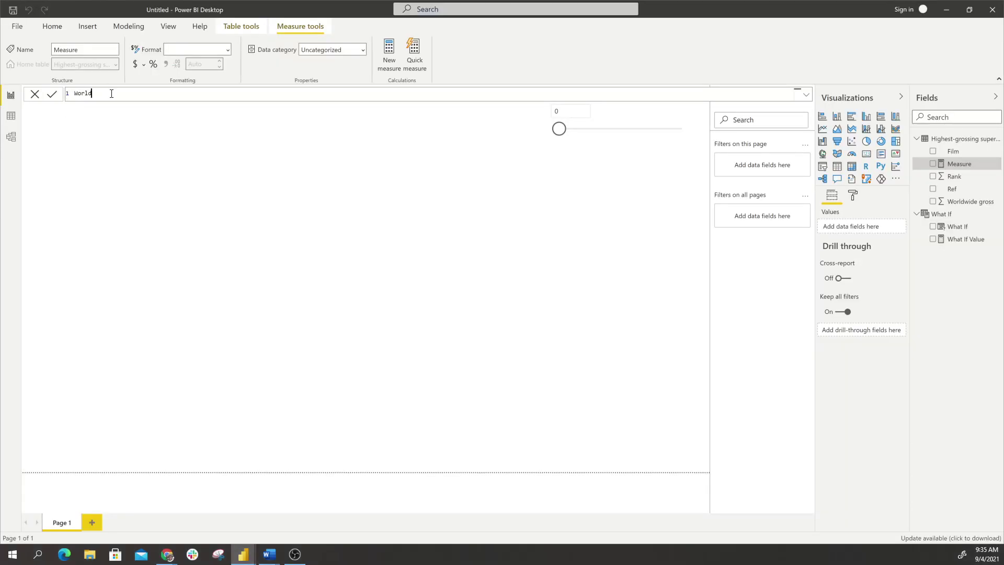
pyautogui.write('wide Sales = sum(')
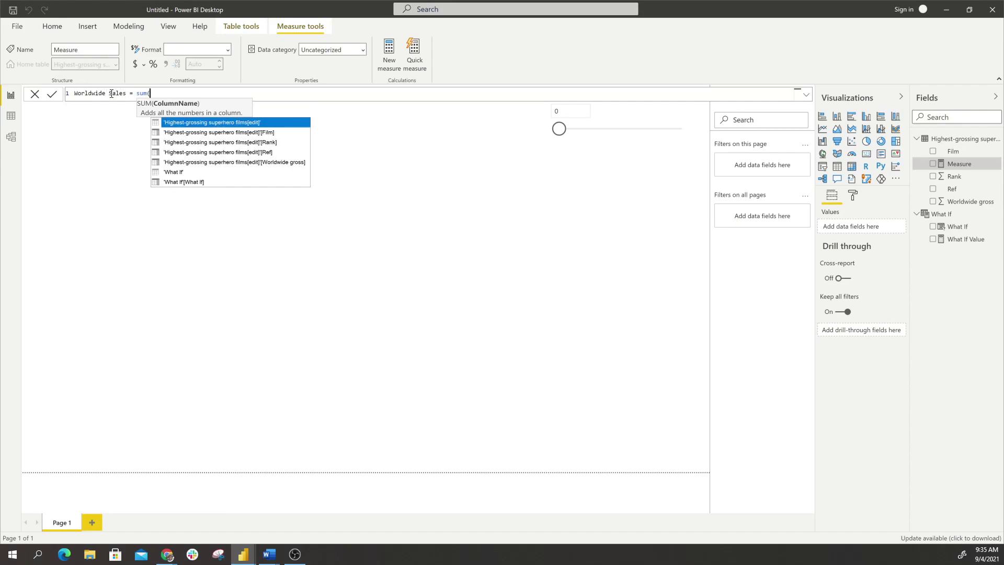
pyautogui.write('world')
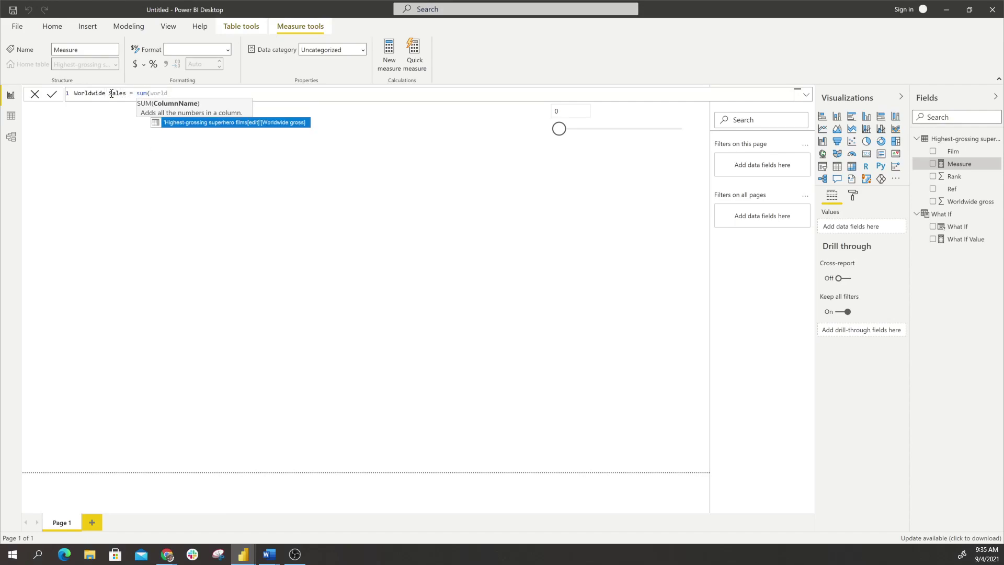
pyautogui.press('Tab')
pyautogui.write(')')
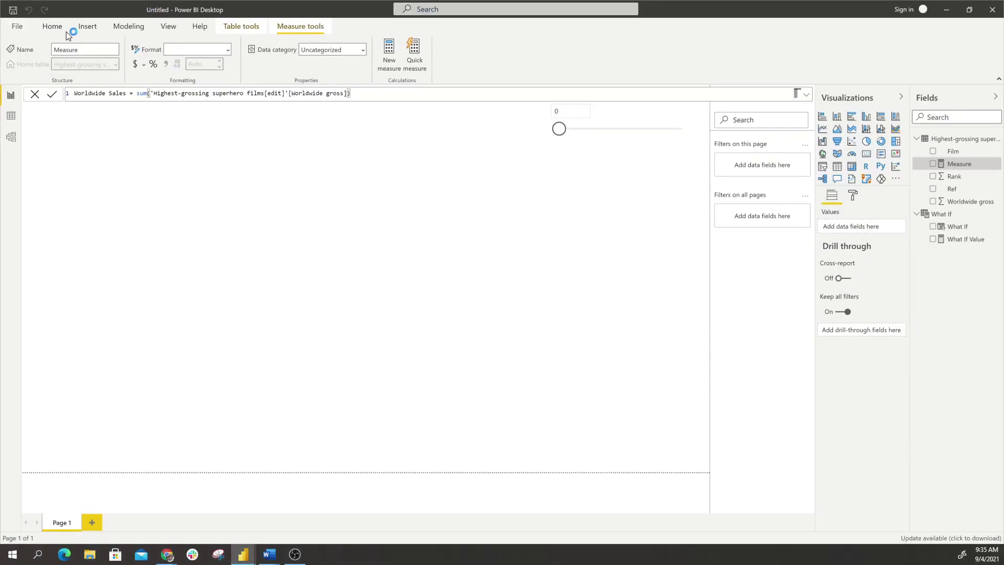
pyautogui.click(440, 195)
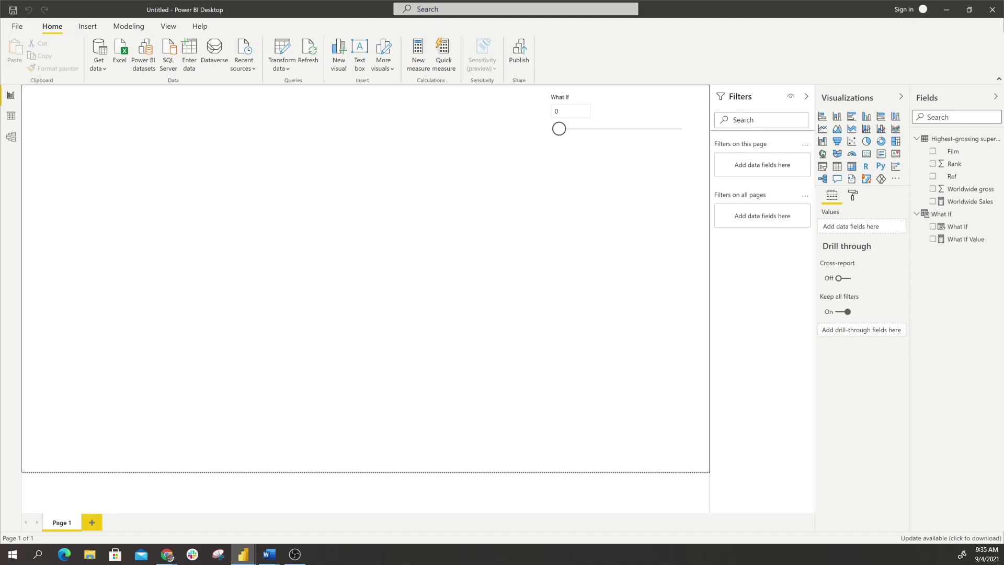
pyautogui.hotkey('alt', 'Tab')
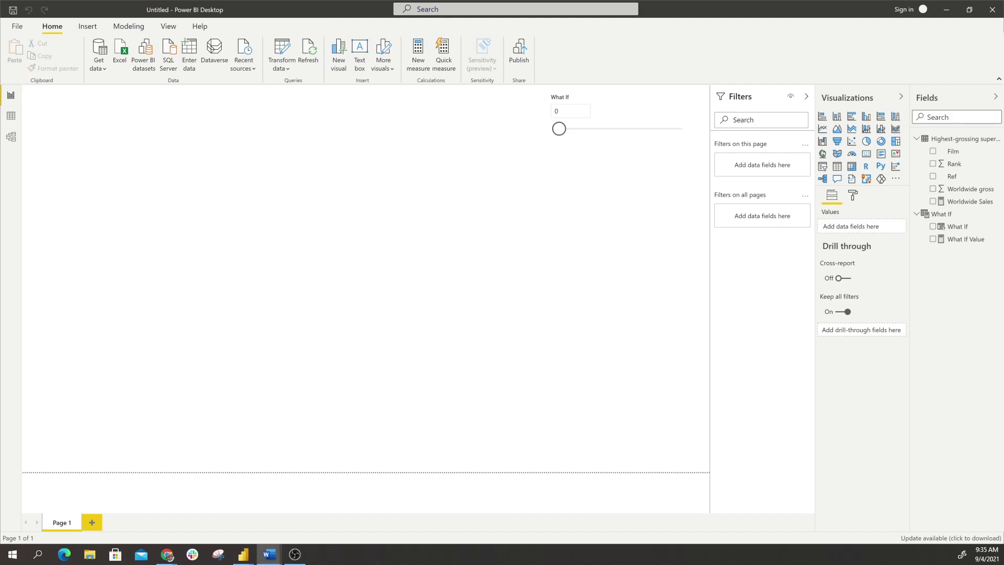
pyautogui.click(454, 272)
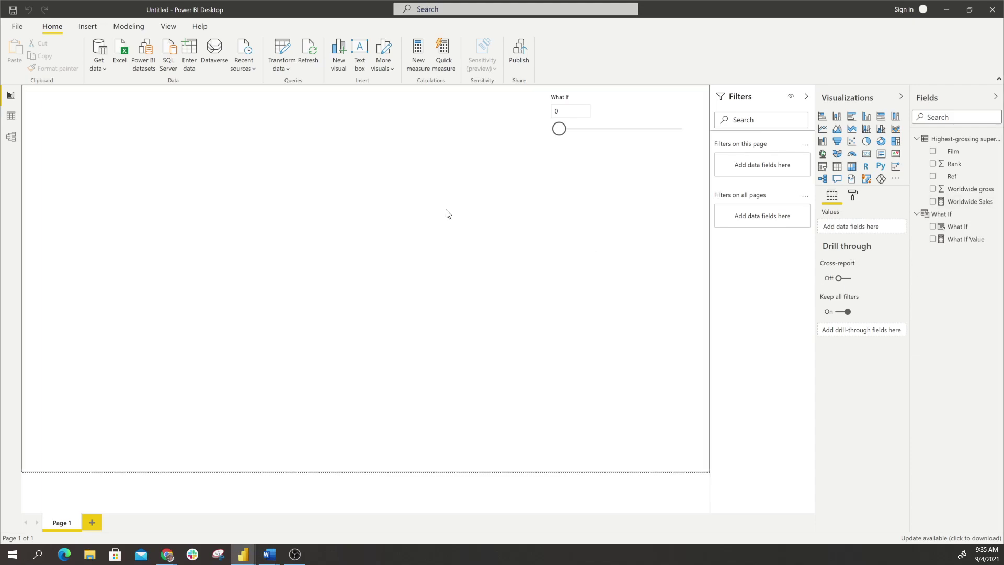
pyautogui.rightClick(950, 137)
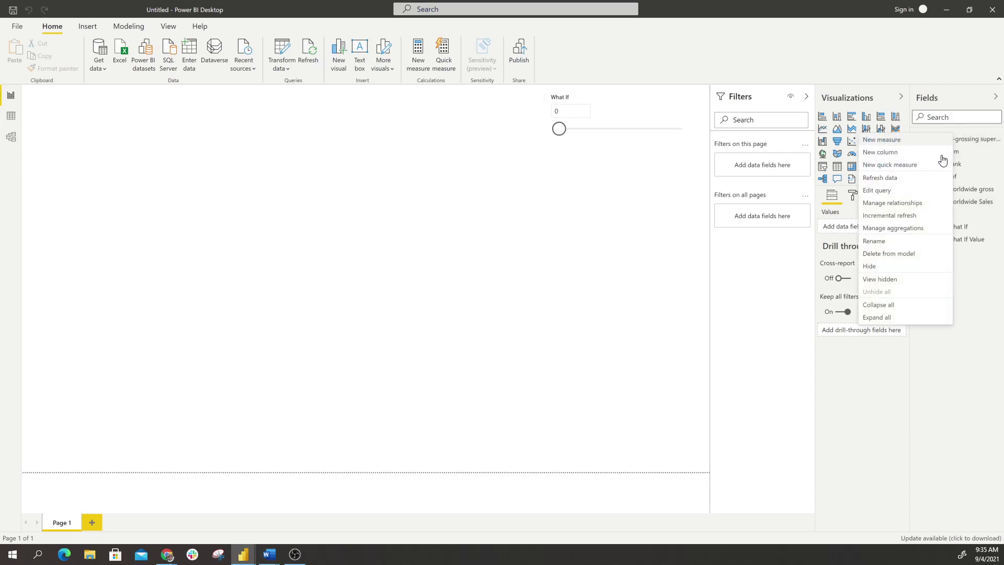
pyautogui.click(892, 140)
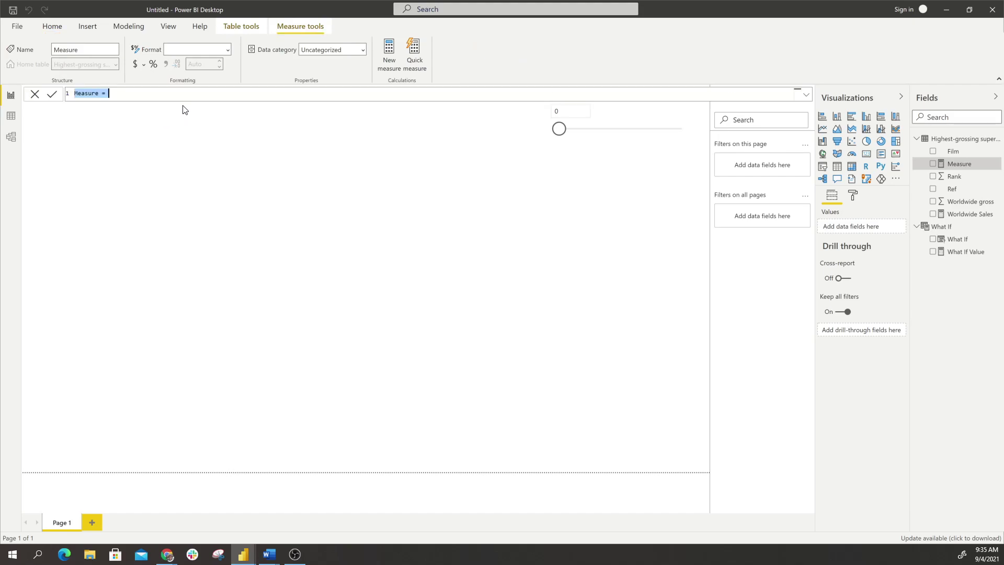
pyautogui.write("Top N Movies = VAR SelectedTop =     SELECTEDVALUE ( 'What If'[What If] ) RETURN     SWITCH (         TRUE (),         SelectedTop = 0, [Worldwide Sales],         RANKX (             ALLSELECTED ( 'Highest-grossing superhero films[edit]'[Film] ),             [Worldwide Sales]         ) <= SelectedTop, [Worldwide Sales]     )")
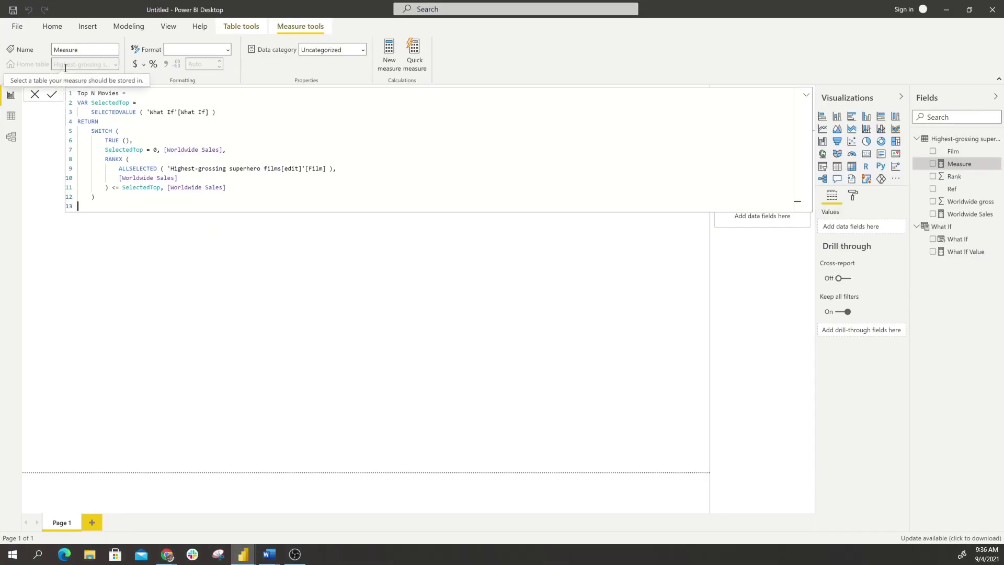
pyautogui.click(66, 124)
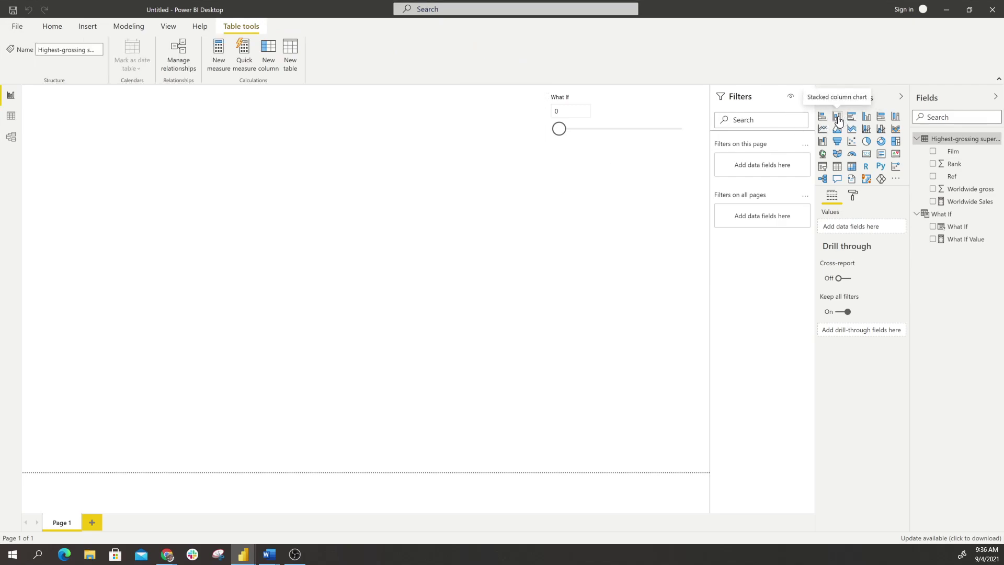
# Step: Insert a stacked bar chart with Film on the axis and move it up toward the page's left edge
pyautogui.click(823, 118)
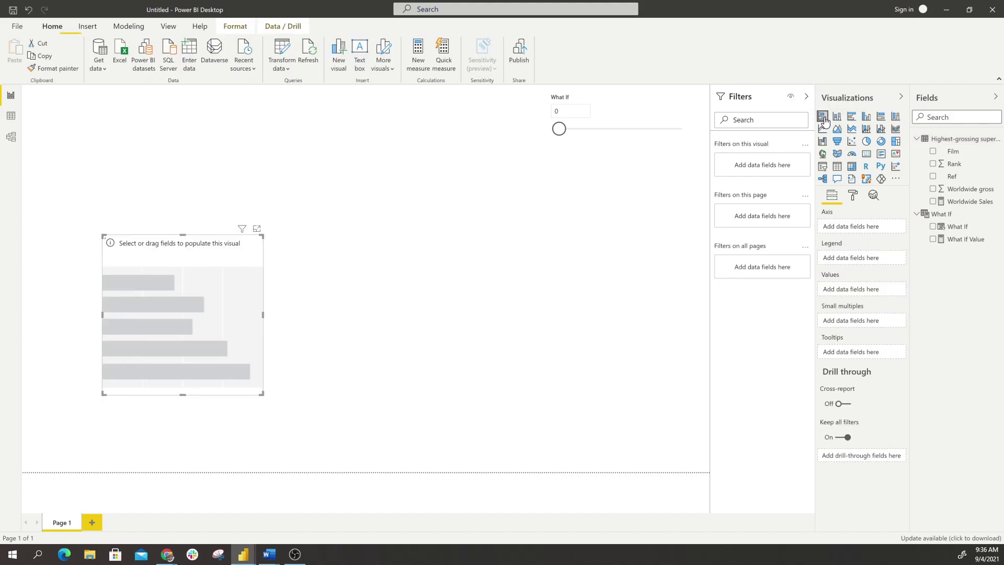
pyautogui.click(933, 152)
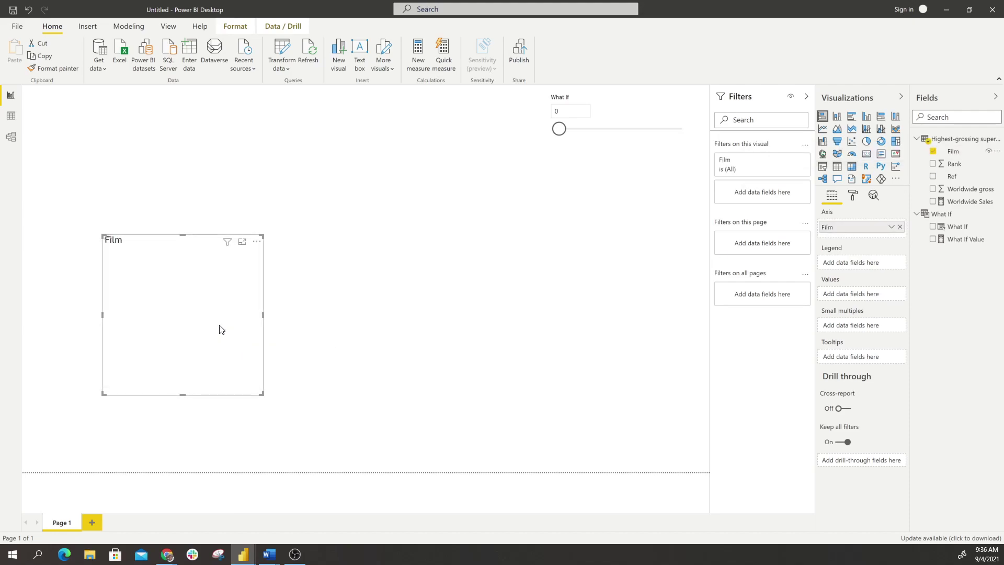
pyautogui.moveTo(175, 241); pyautogui.dragTo(135, 194)
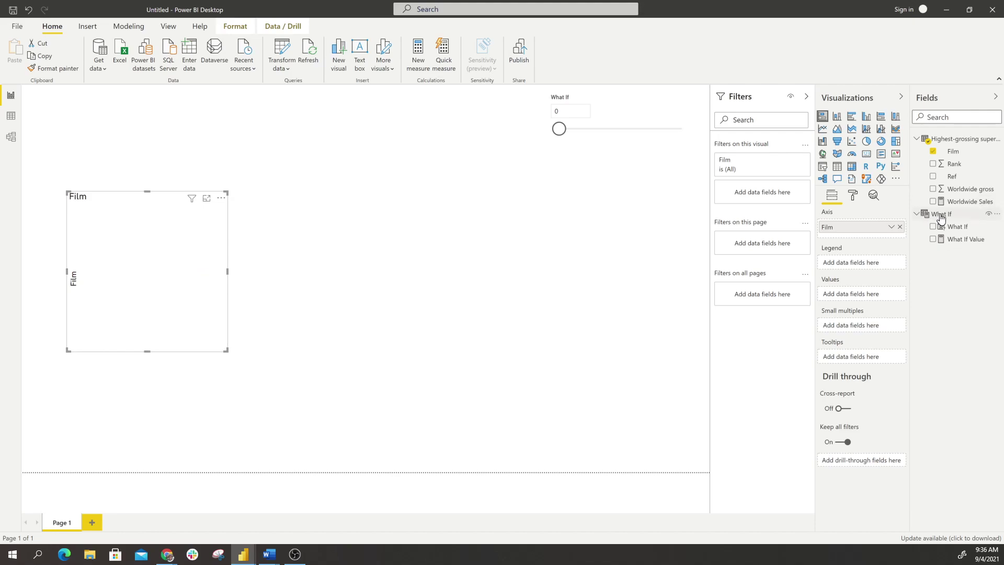
# Step: Add a Top N Movies measure to the superhero films table, returning [Worldwide Sales] when SelectedTop = 0 or the film's RANKX rank <= SelectedTop
pyautogui.rightClick(943, 142)
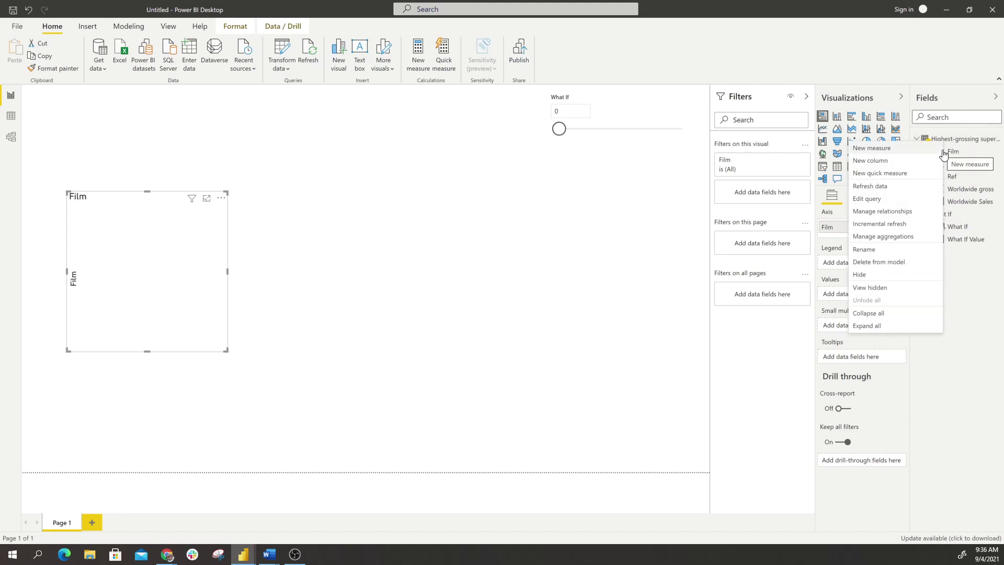
pyautogui.click(889, 148)
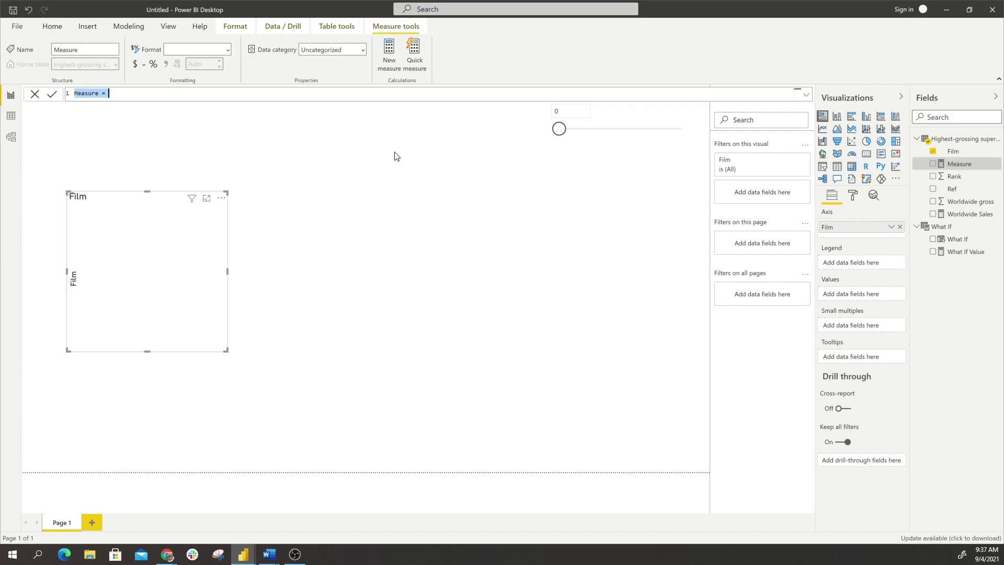
pyautogui.write("Top N Movies = VAR SelectedTop =     SELECTEDVALUE ( 'What If'[What If] ) RETURN     SWITCH (         TRUE (),         SelectedTop = 0, [Worldwide Sales],         RANKX (             ALLSELECTED ( 'Highest-grossing superhero films[edit]'[Film] ),             [Worldwide Sales]         ) <= SelectedTop, [Worldwide Sales]     )")
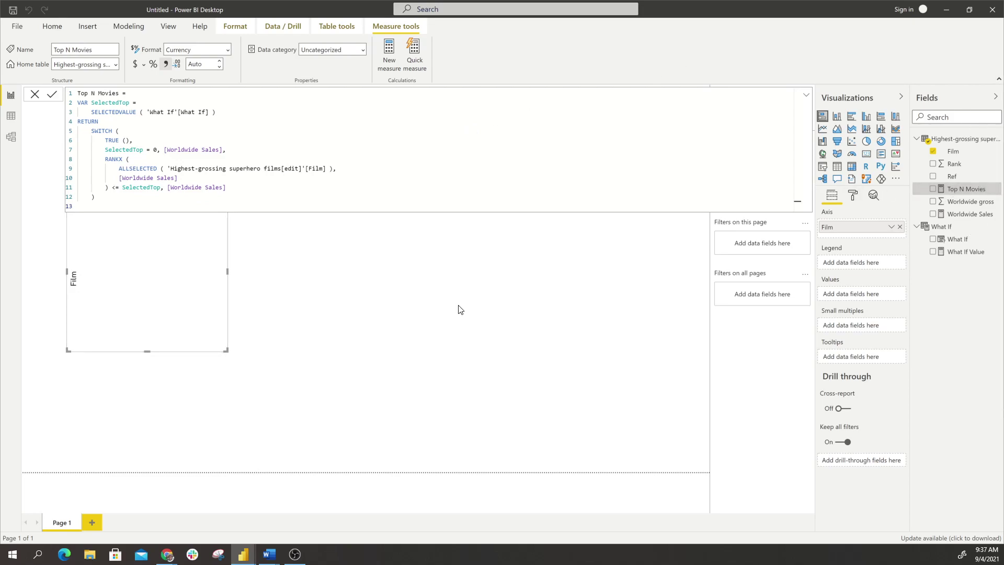
pyautogui.click(183, 314)
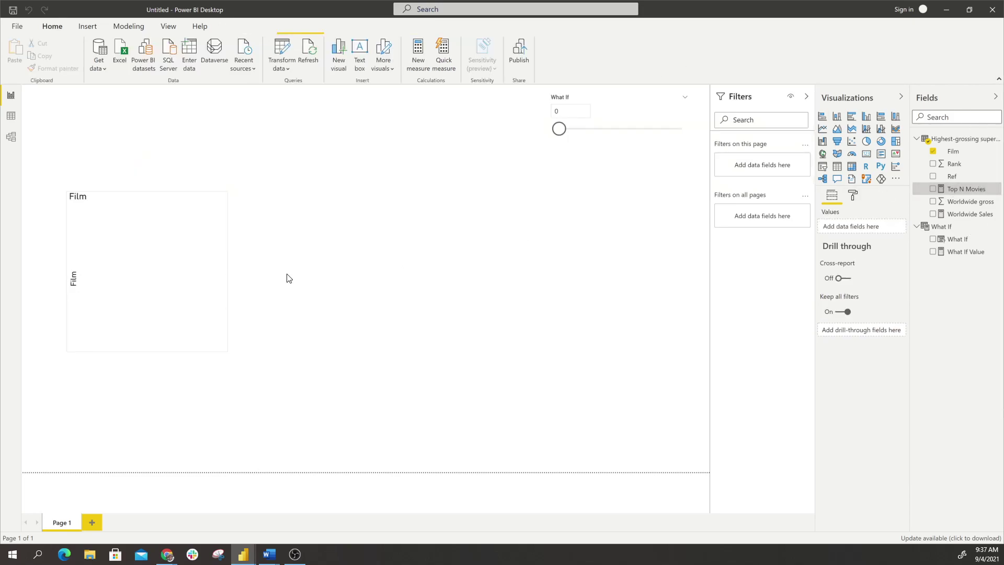
# Step: Add Top N Movies as the bar chart's values, move the chart up, and enlarge its width and height
pyautogui.click(182, 280)
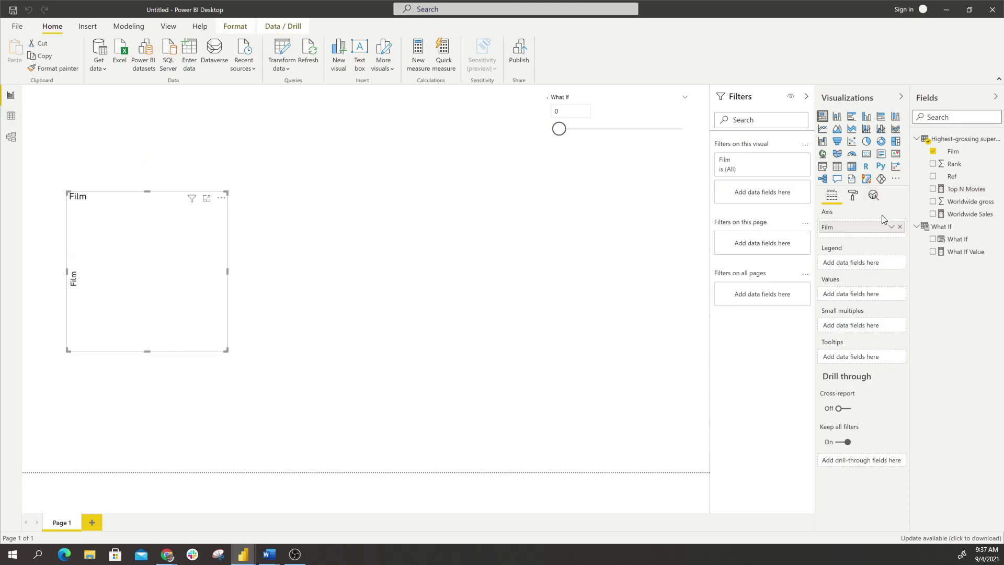
pyautogui.click(933, 189)
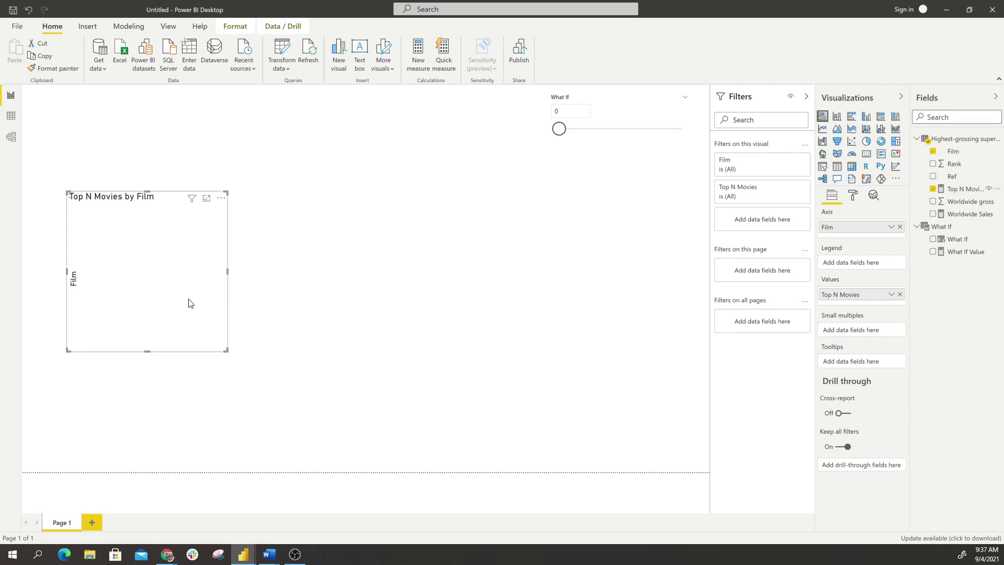
pyautogui.moveTo(124, 195); pyautogui.dragTo(112, 141)
pyautogui.moveTo(213, 219); pyautogui.dragTo(296, 219)
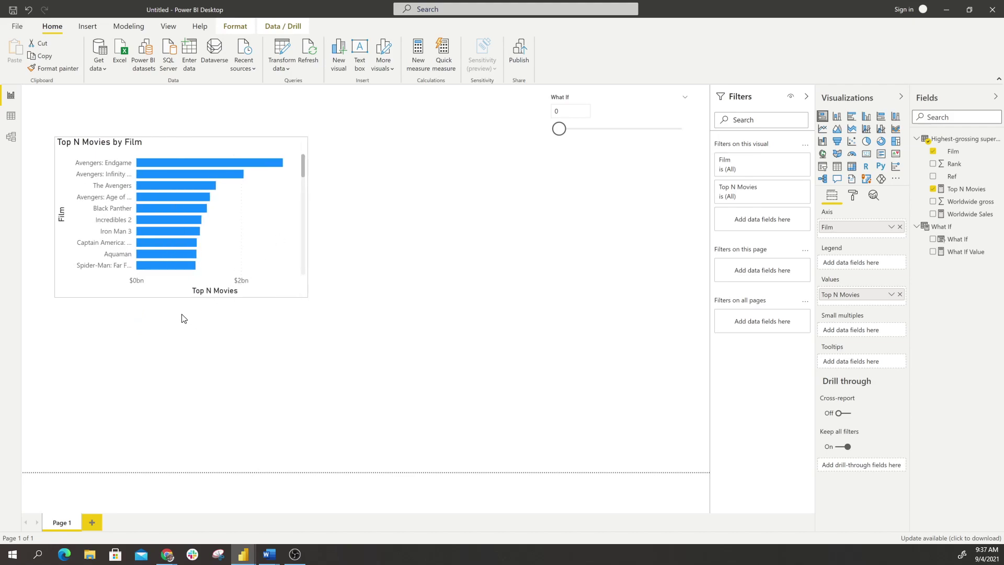
pyautogui.moveTo(185, 297); pyautogui.dragTo(184, 324)
pyautogui.moveTo(168, 424); pyautogui.dragTo(169, 438)
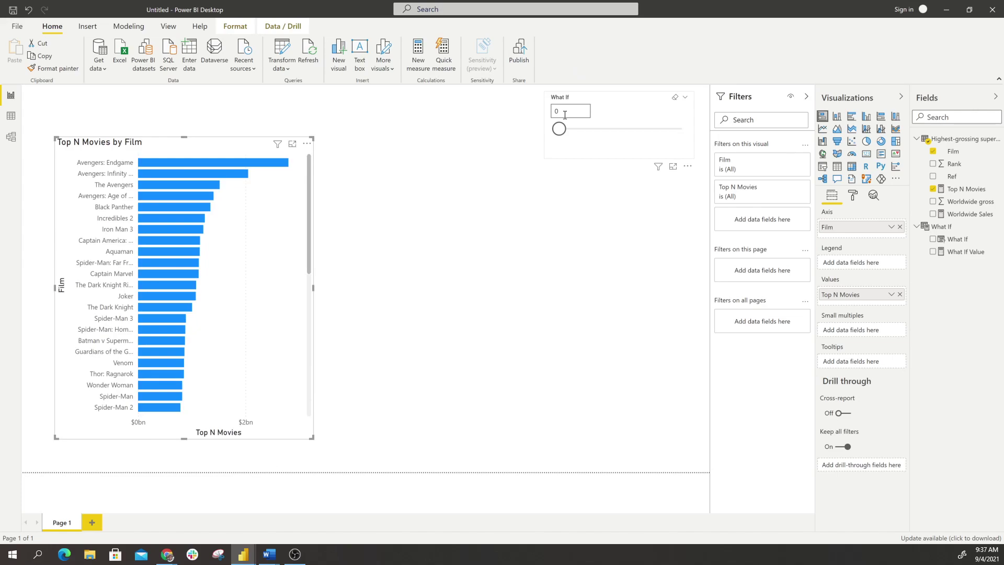
# Step: Test the bar chart with What If slicer values of 6, 19 and 6 again, and slightly reduce the slicer's height
pyautogui.scroll(-5, 287, 362)
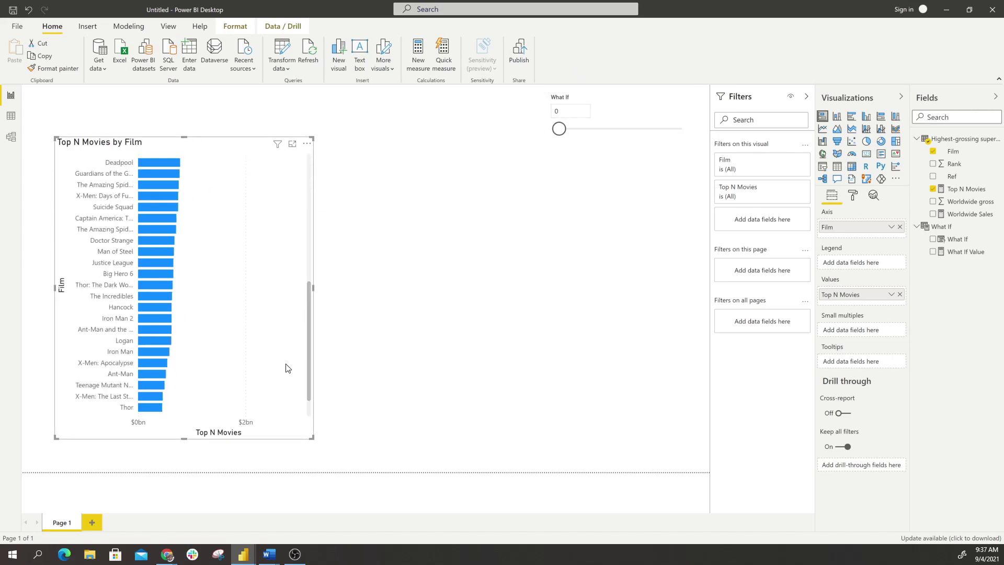
pyautogui.scroll(5, 305, 309)
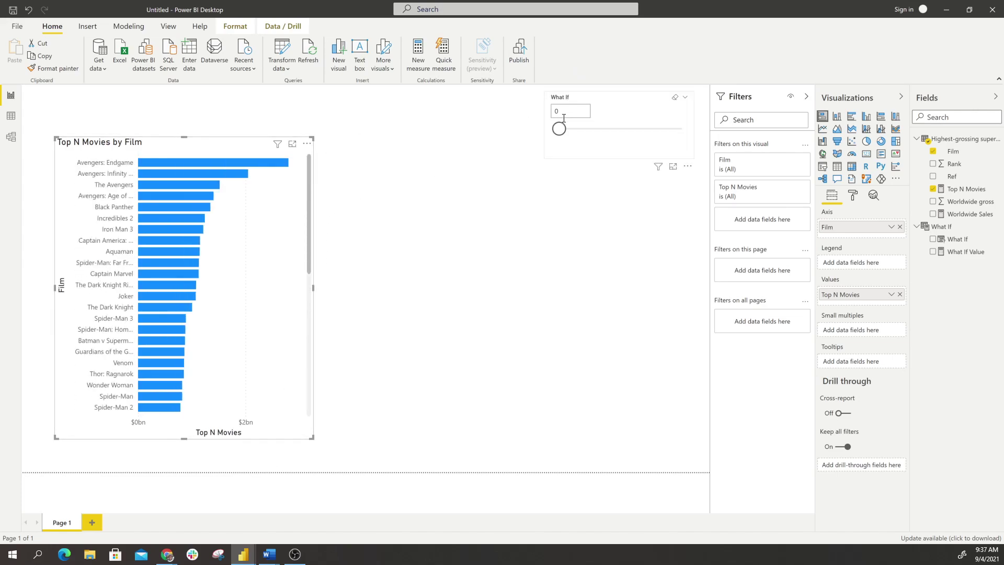
pyautogui.moveTo(559, 129); pyautogui.dragTo(575, 135)
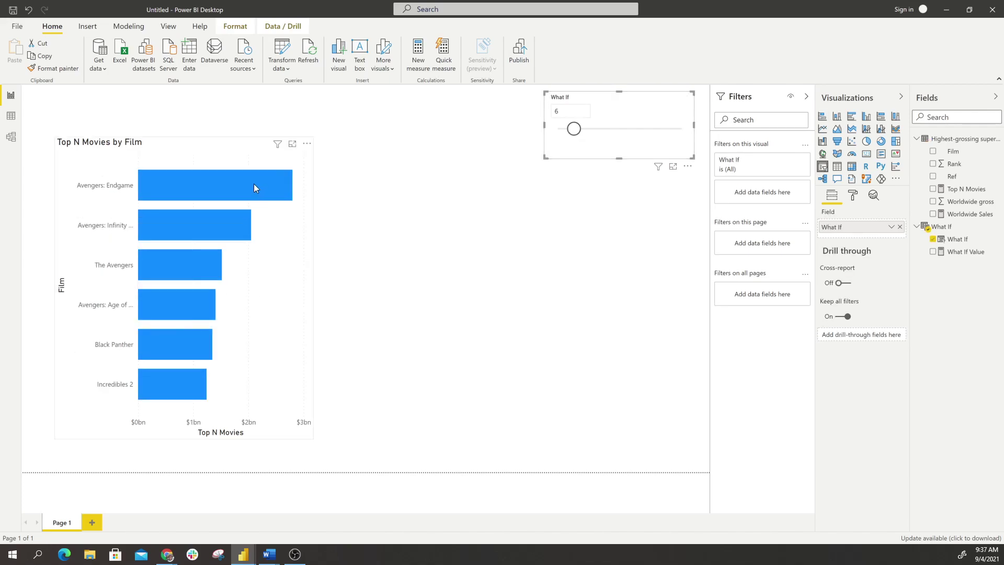
pyautogui.moveTo(576, 135); pyautogui.dragTo(610, 133)
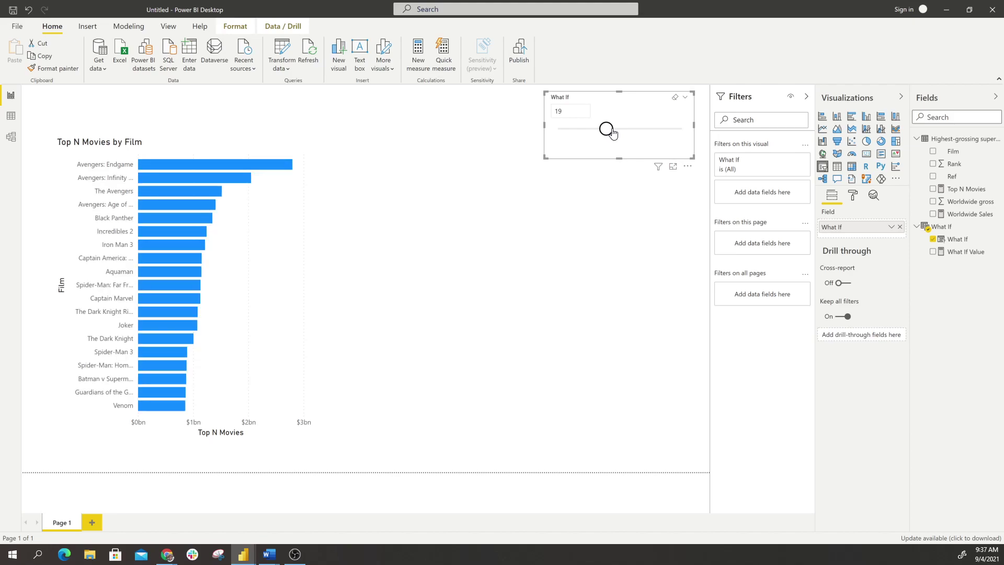
pyautogui.moveTo(611, 133); pyautogui.dragTo(578, 133)
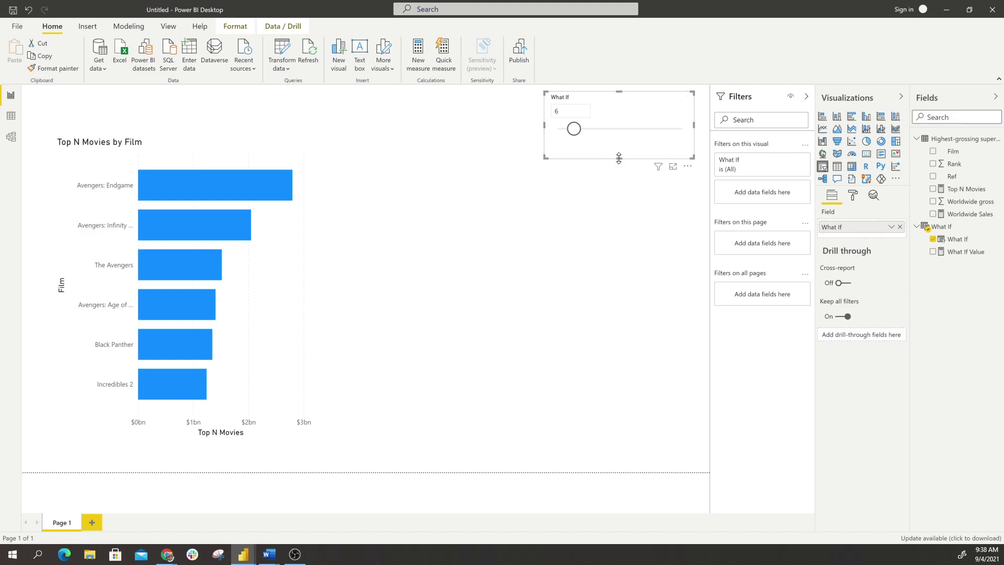
pyautogui.moveTo(618, 158); pyautogui.dragTo(619, 150)
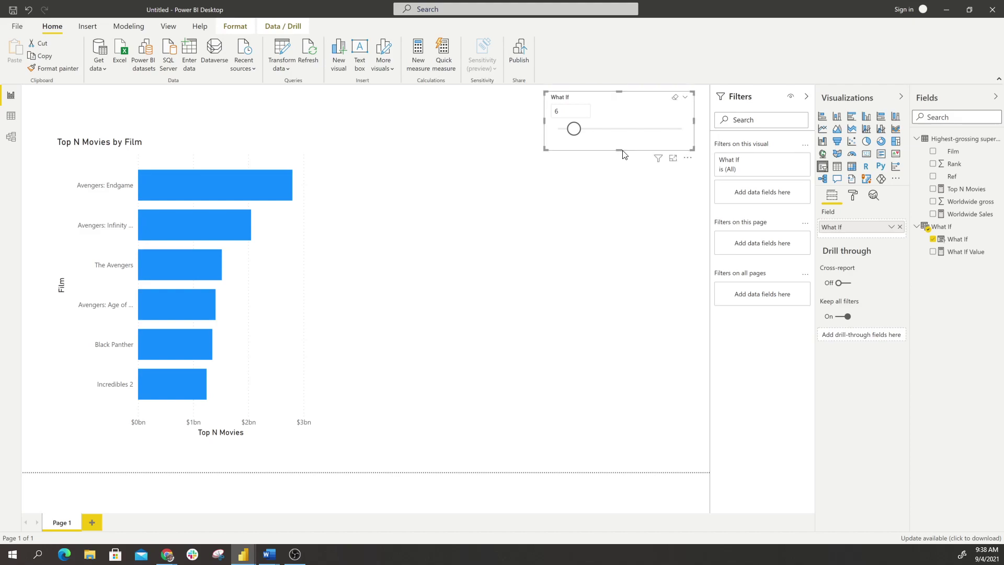
# Step: Insert a table visual on the report page showing Film and Worldwide Sales
pyautogui.click(620, 180)
pyautogui.click(837, 166)
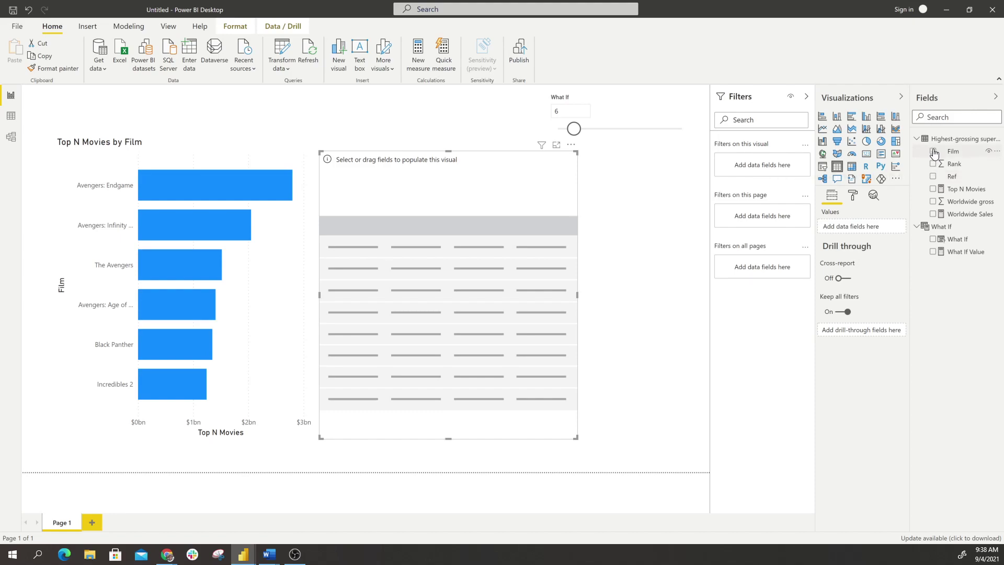
pyautogui.click(933, 152)
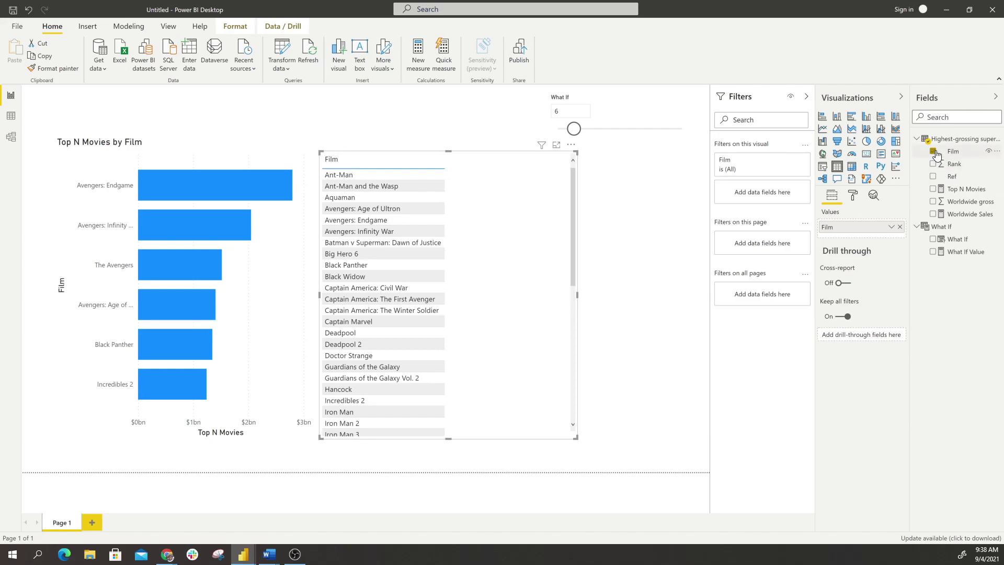
pyautogui.click(933, 214)
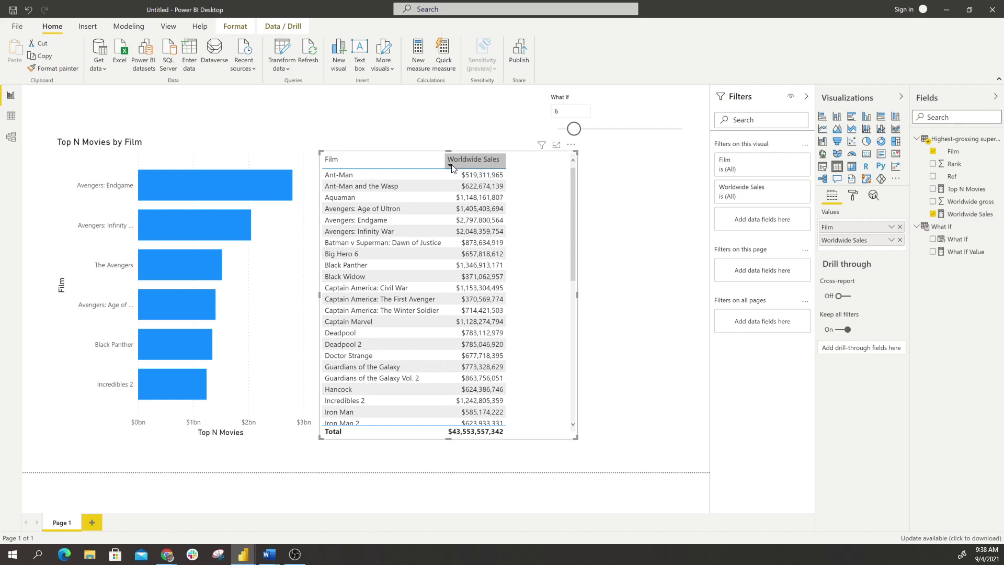
# Step: Sort the table by Worldwide Sales in descending order and move it slightly away from the bar chart
pyautogui.click(452, 165)
pyautogui.moveTo(553, 209); pyautogui.dragTo(572, 210)
pyautogui.scroll(-10, 575, 213)
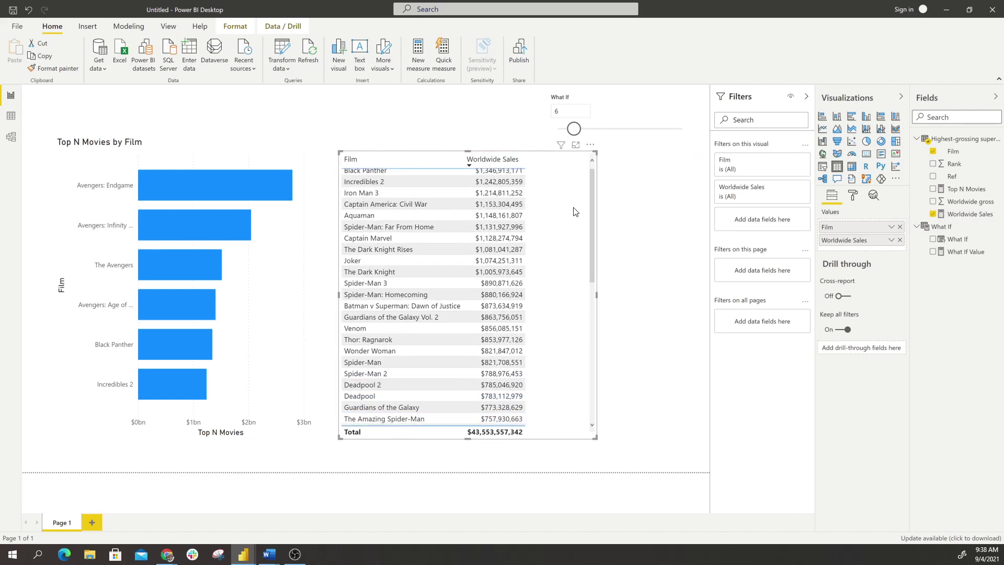
pyautogui.scroll(10, 577, 215)
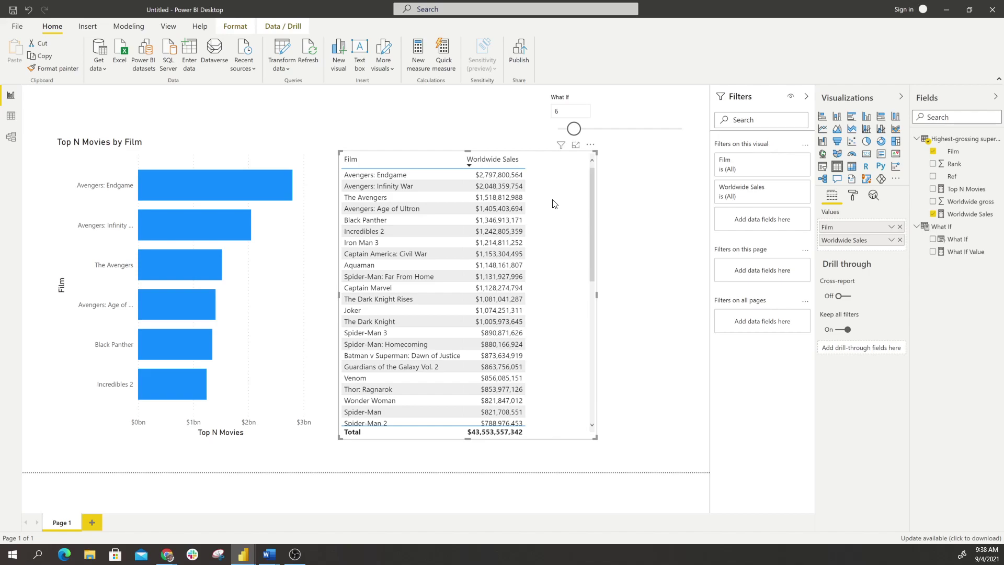
# Step: Start a new measure in the superhero films table from the Top N Movies formula and name it Top N Movies Indicator
pyautogui.rightClick(952, 139)
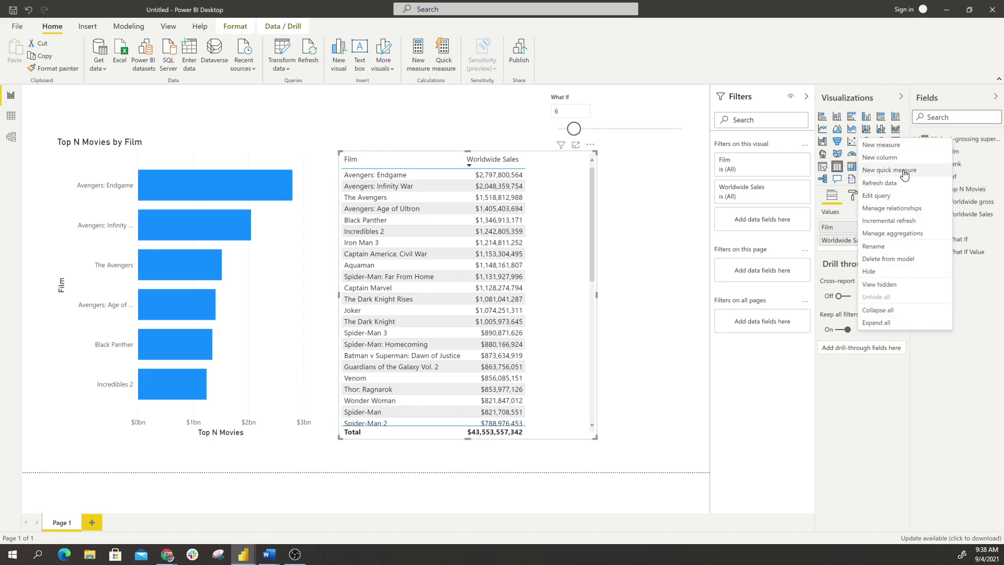
pyautogui.click(895, 150)
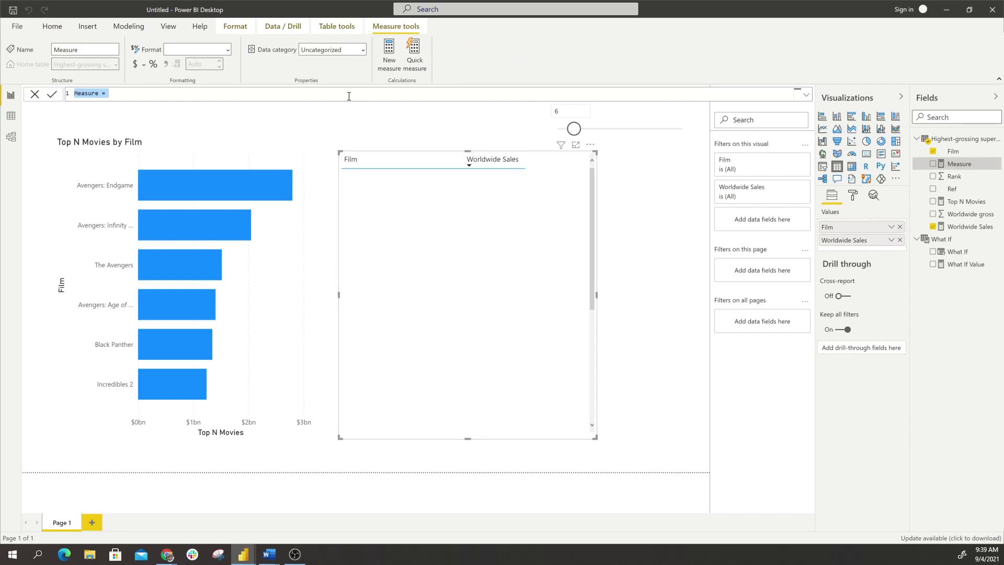
pyautogui.write("Top N Movies = VAR SelectedTop =     SELECTEDVALUE ( 'What If'[What If] ) RETURN     SWITCH (         TRUE (),         SelectedTop = 0, [Worldwide Sales],         RANKX (             ALLSELECTED ( 'Highest-grossing superhero films[edit]'[Film] ),             [Worldwide Sales]         ) <= SelectedTop, [Worldwide Sales]     )")
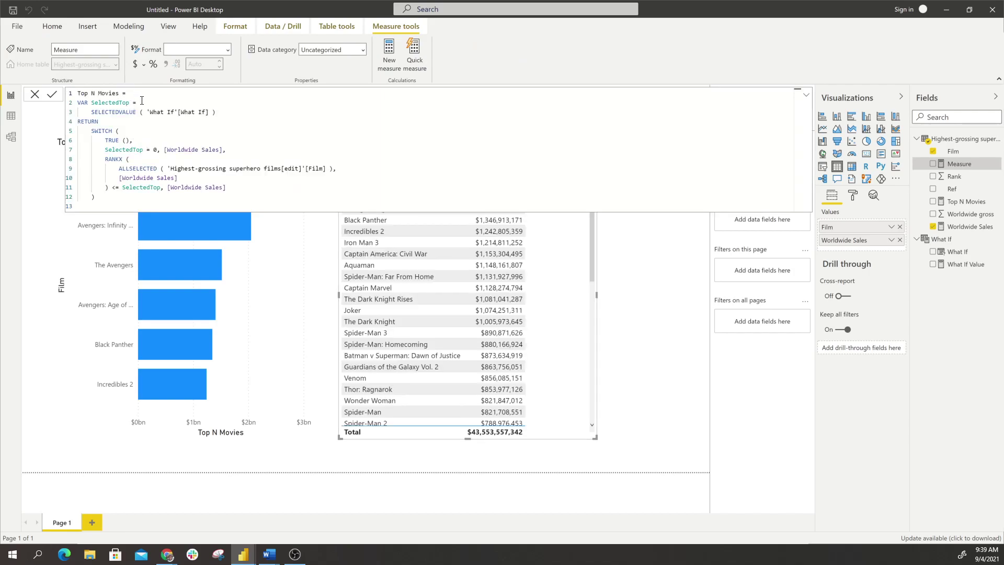
pyautogui.write('Indicator')
# Step: In the Top N Movies Indicator formula, comment out the SelectedTop = 0 line, replace the last Worldwide Sales result with 1,0, and commit the measure
pyautogui.click(102, 148)
pyautogui.write('//')
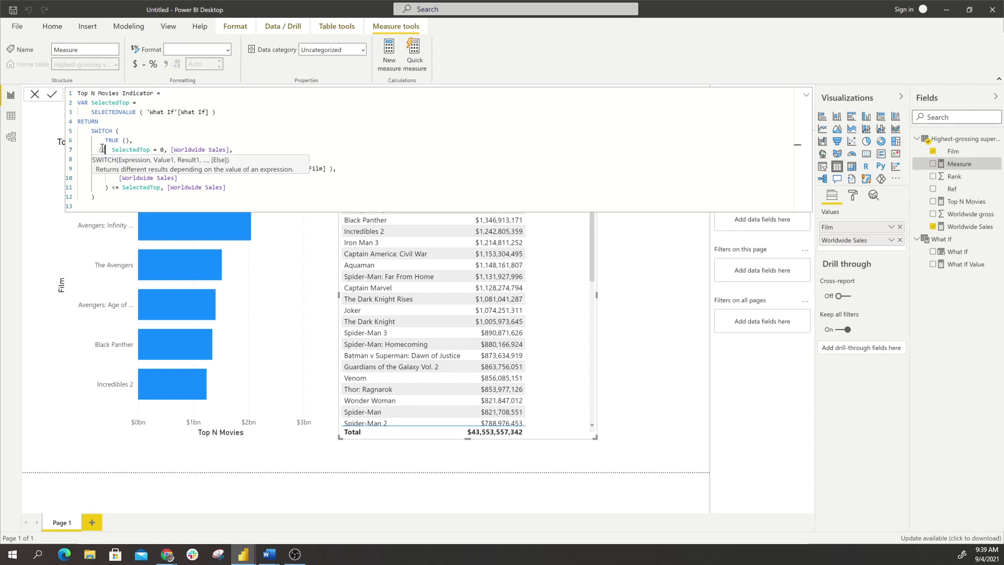
pyautogui.click(242, 138)
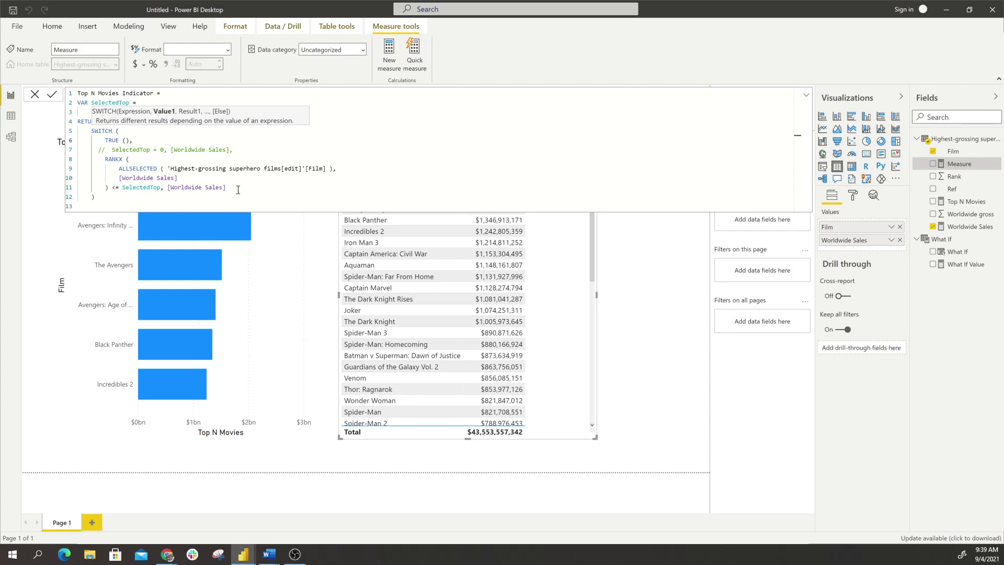
pyautogui.moveTo(232, 187); pyautogui.dragTo(168, 189)
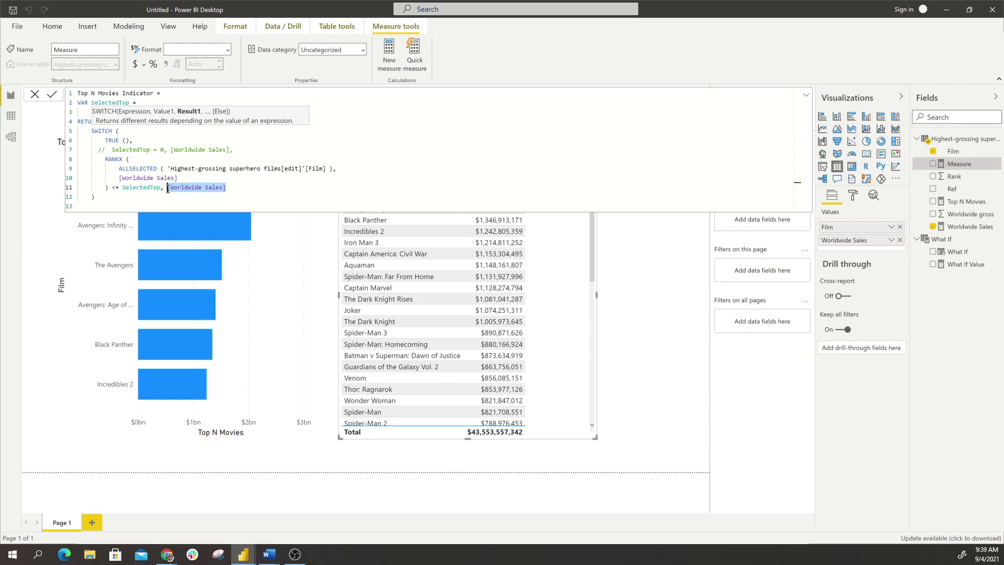
pyautogui.write('1,0')
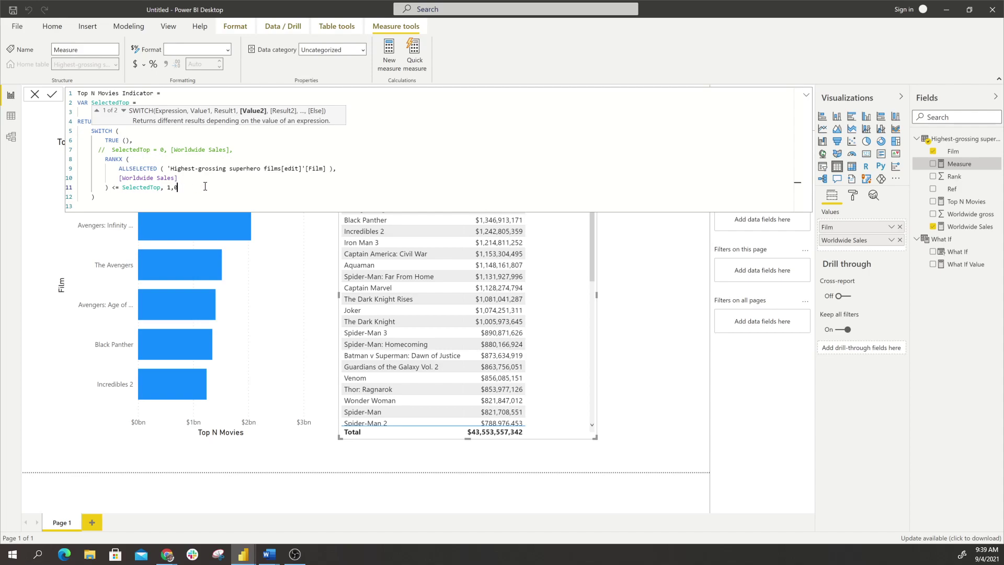
pyautogui.press('Return')
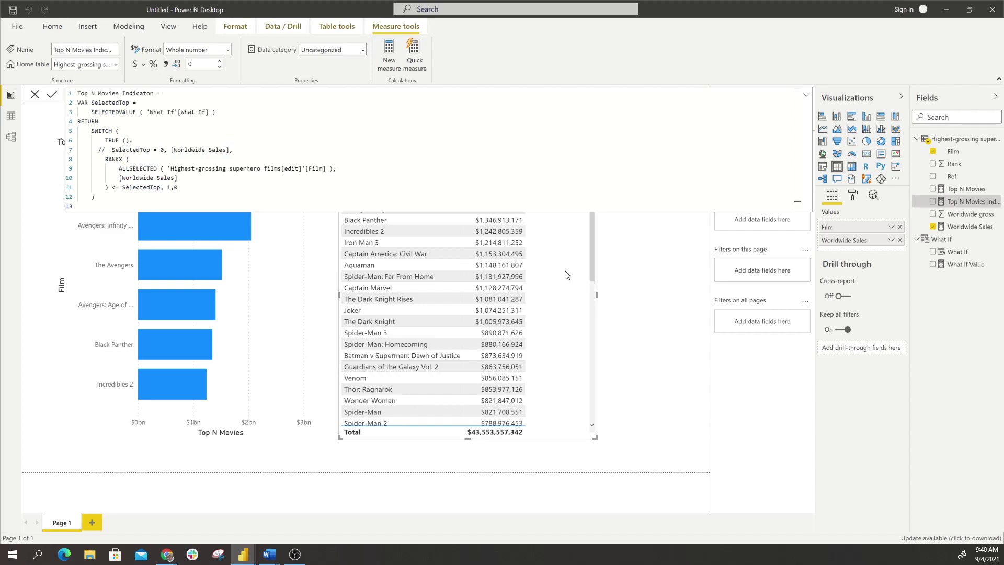
pyautogui.click(650, 262)
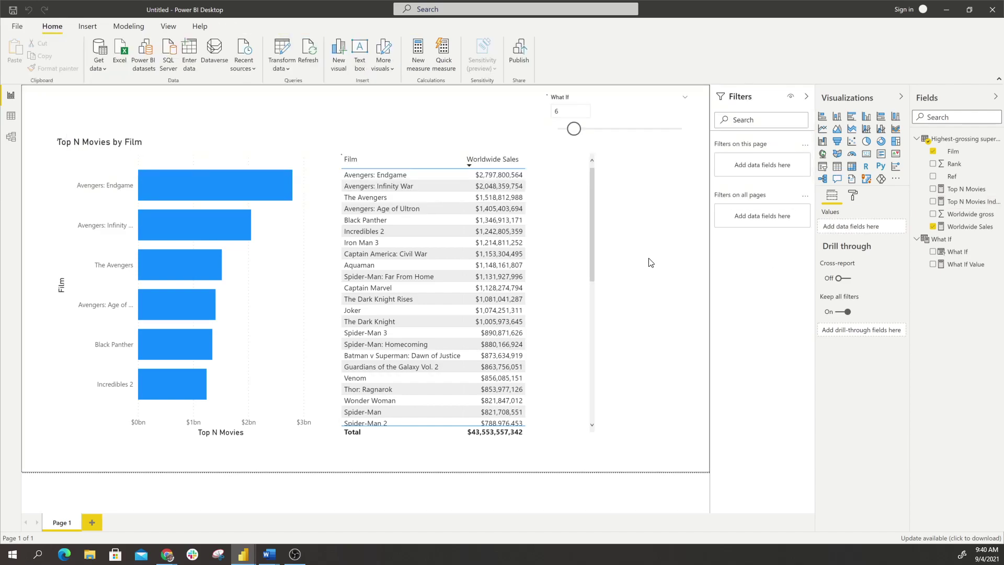
# Step: Add the Top N Movies Indicator measure to the table and set the What If slicer to 7
pyautogui.click(549, 231)
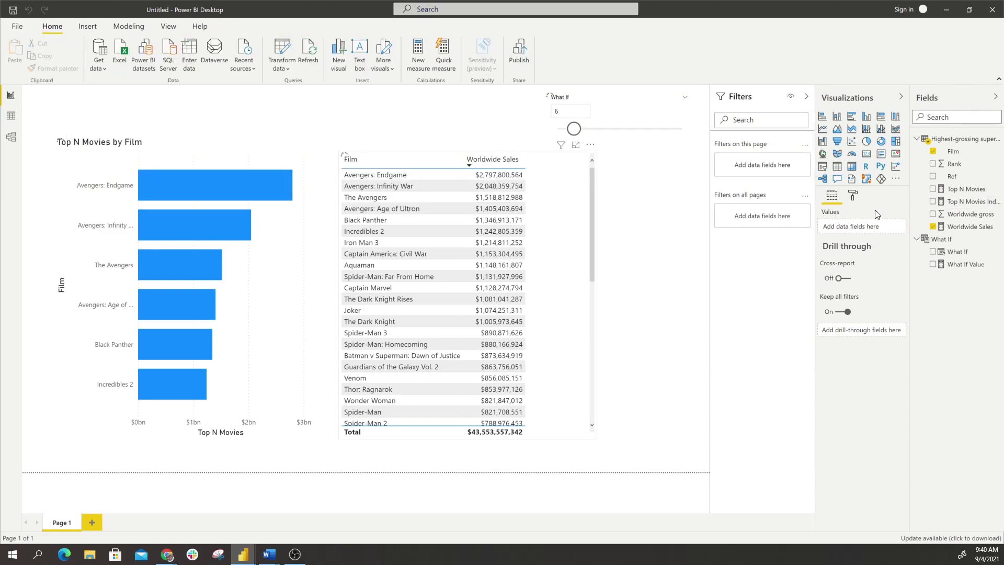
pyautogui.click(933, 202)
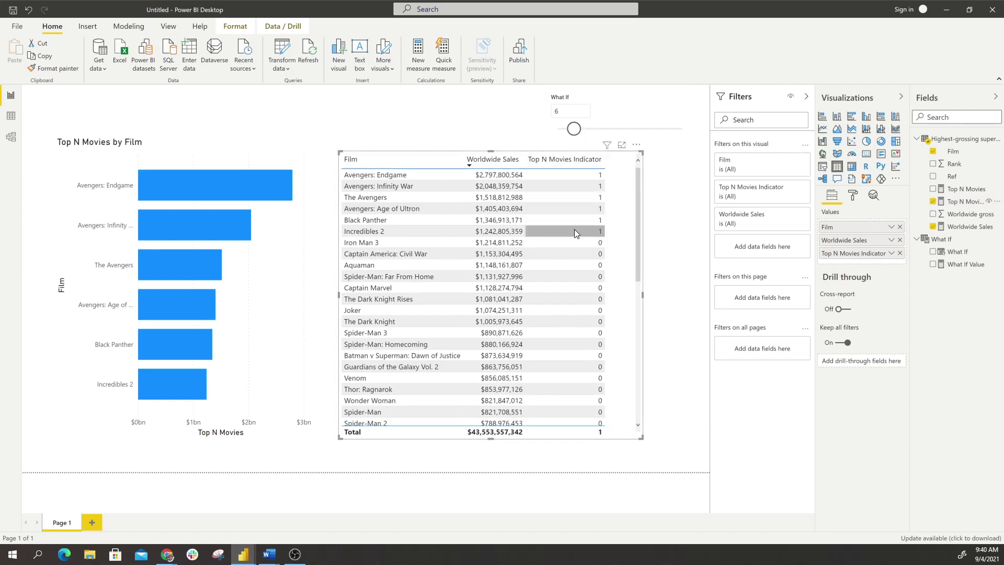
pyautogui.moveTo(574, 129)
pyautogui.mouseDown()
pyautogui.moveTo(602, 131)
pyautogui.moveTo(576, 129)
pyautogui.mouseUp()
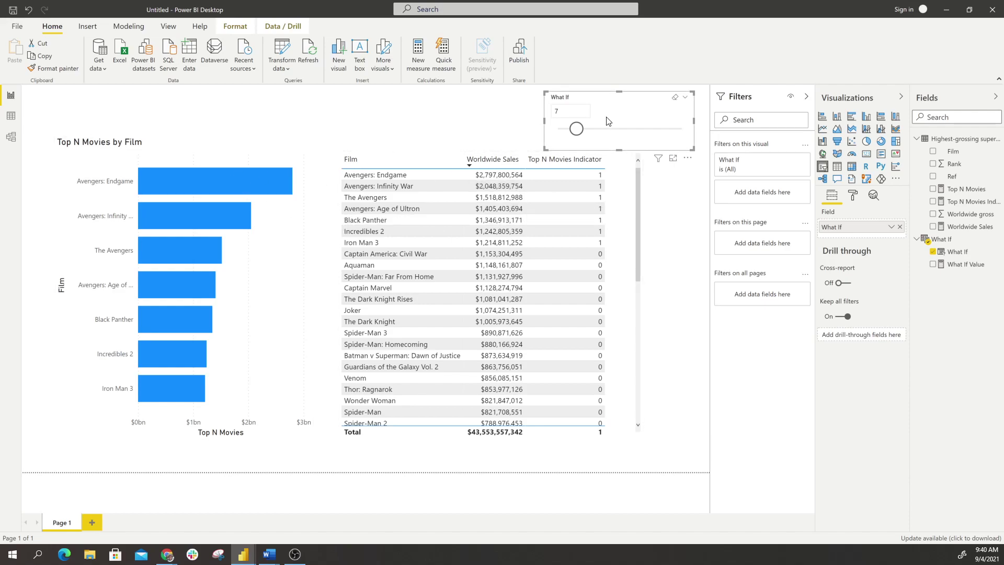
# Step: Start icon conditional formatting for the table's Top N Movies Indicator column, with the icon layout set to Icon only
pyautogui.click(619, 222)
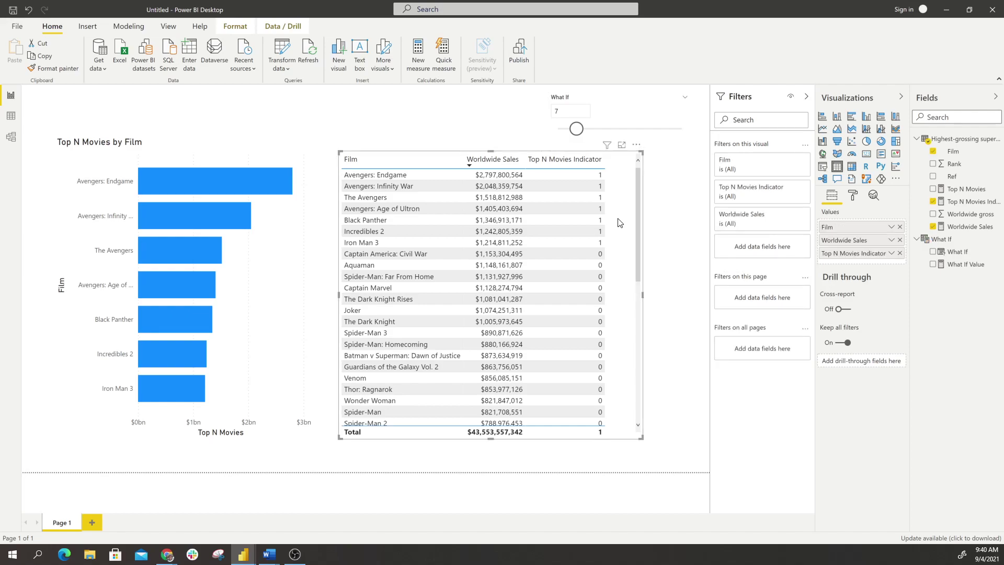
pyautogui.click(891, 254)
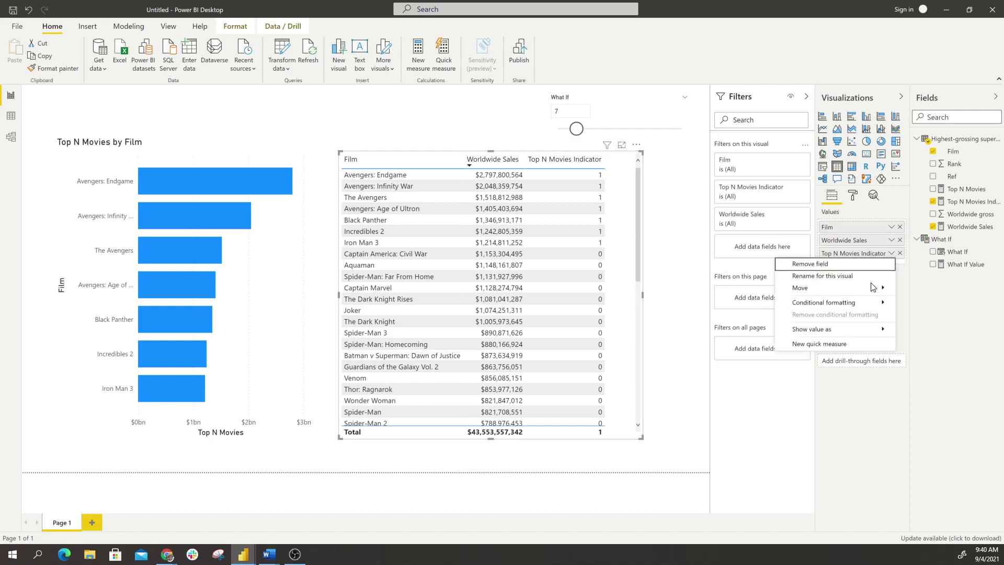
pyautogui.moveTo(856, 304)
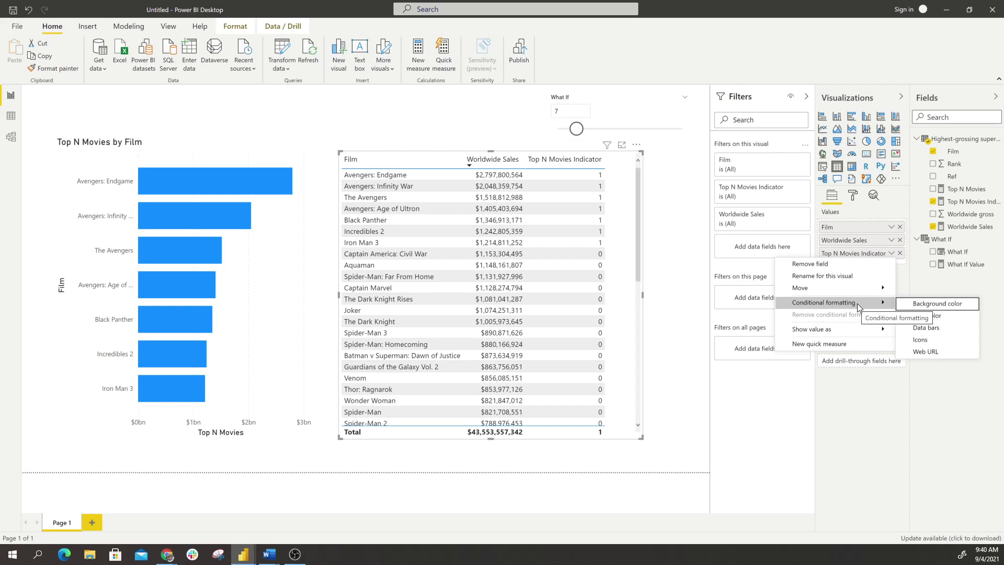
pyautogui.click(920, 340)
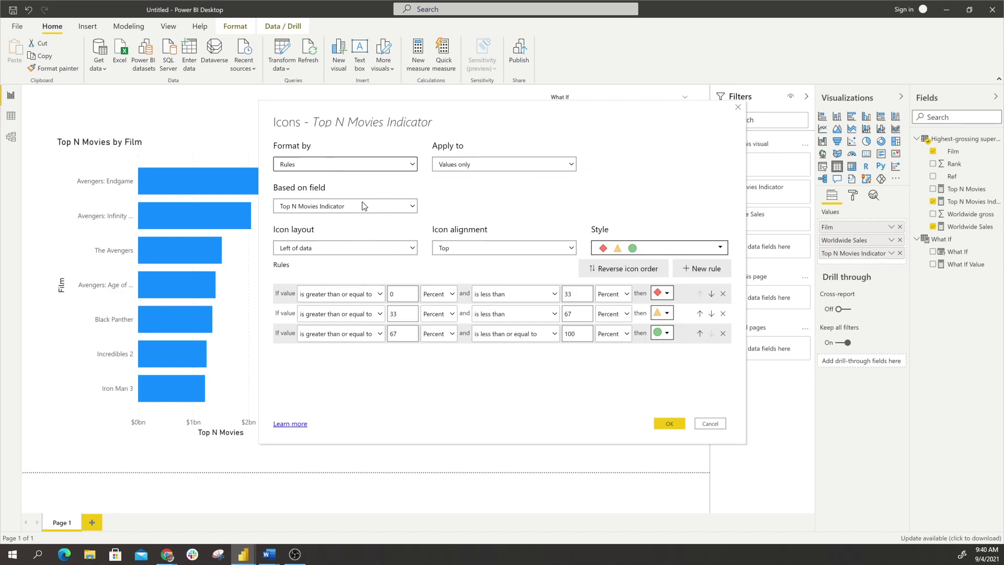
pyautogui.click(384, 248)
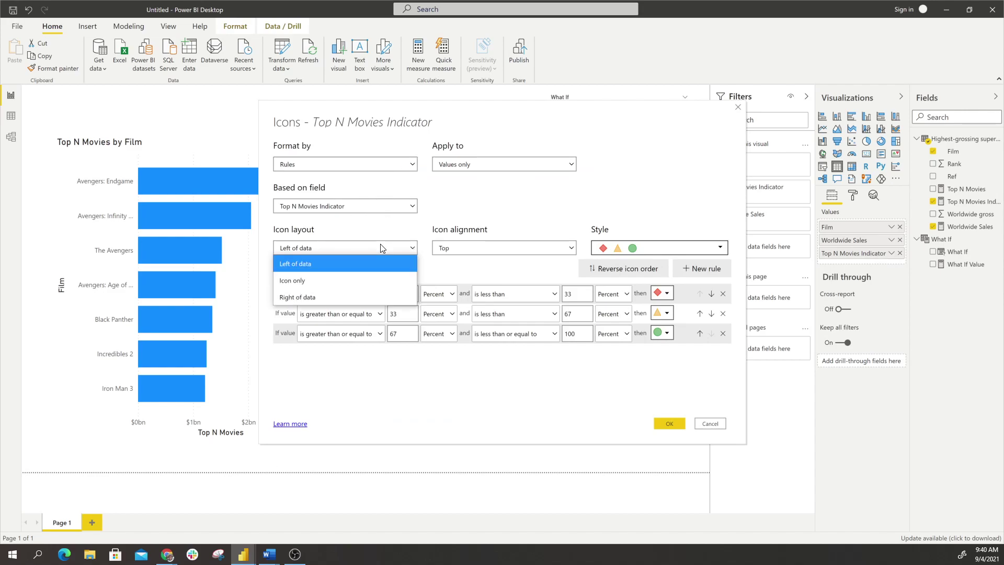
pyautogui.click(366, 278)
# Step: Set the first icon rule to show a green circle when the value is the number 1, and delete the third rule
pyautogui.click(352, 296)
pyautogui.click(321, 343)
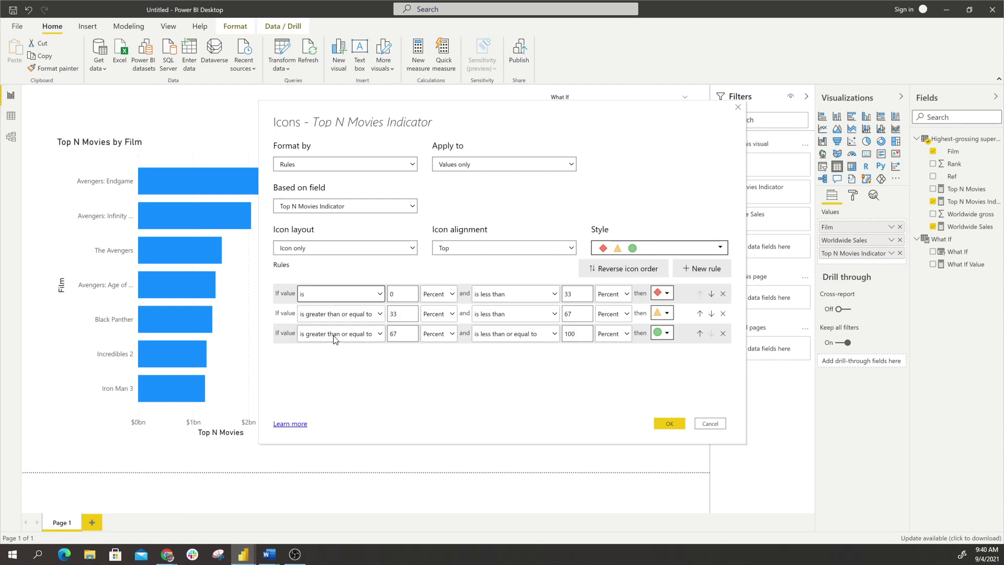
pyautogui.click(437, 294)
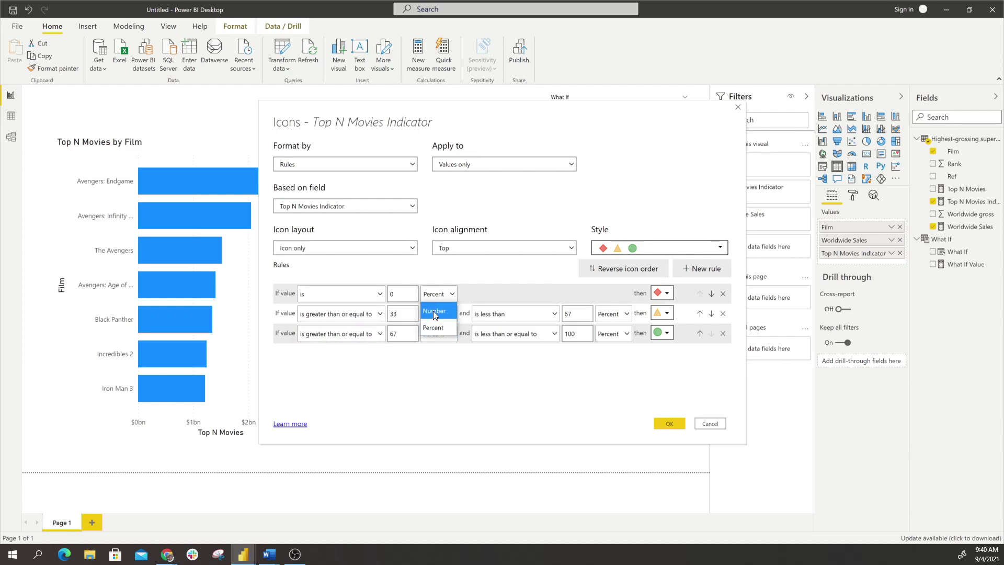
pyautogui.click(433, 311)
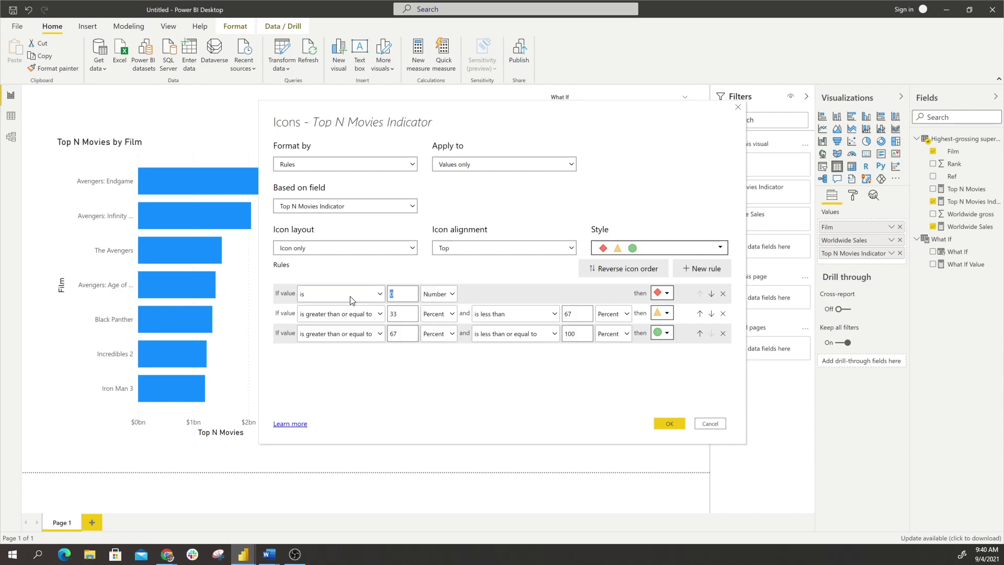
pyautogui.click(662, 294)
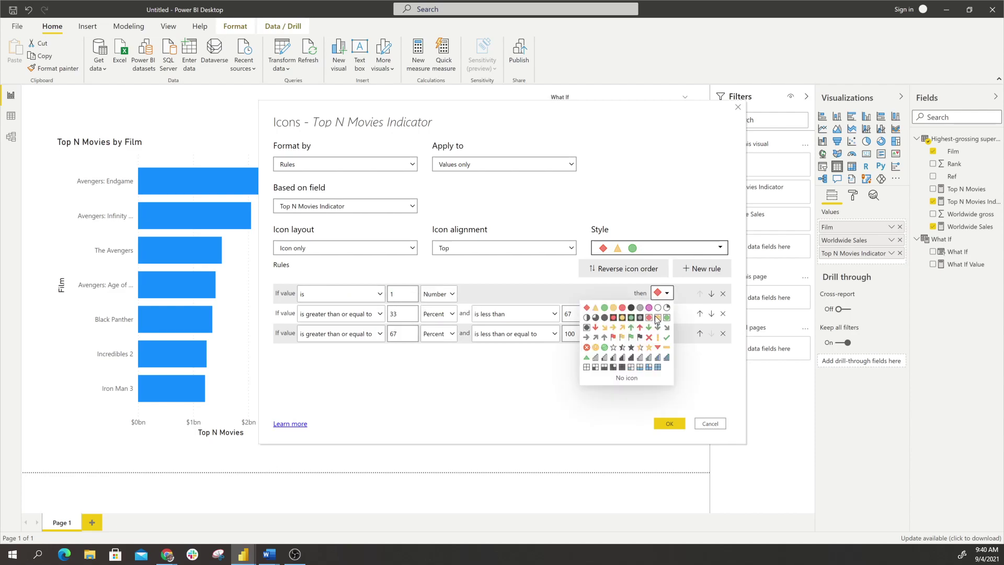
pyautogui.click(604, 308)
pyautogui.click(723, 335)
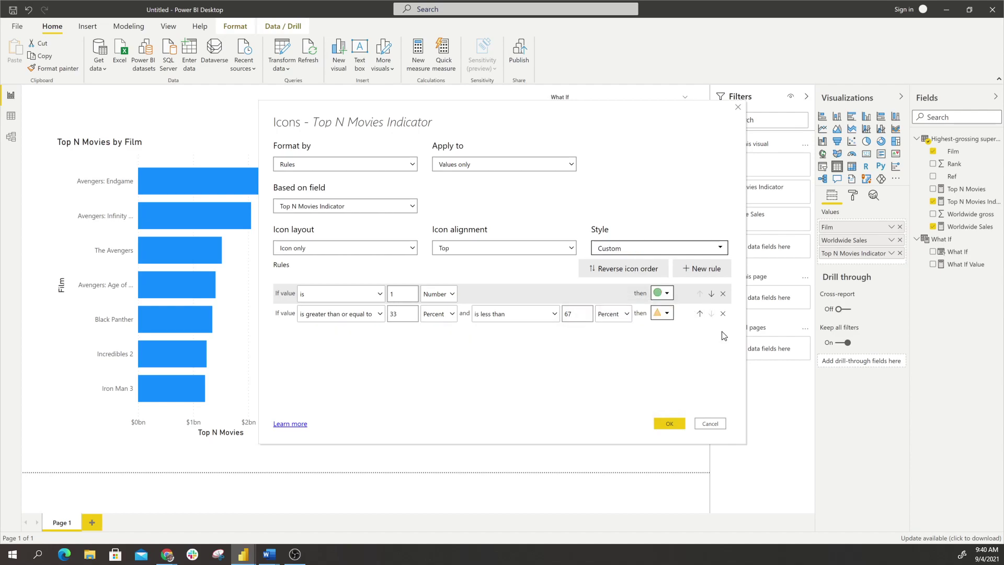
# Step: Set the second icon rule to show a grey circle when the value is the number 0, and apply the icon formatting
pyautogui.click(365, 316)
pyautogui.click(364, 347)
pyautogui.click(435, 319)
pyautogui.click(436, 346)
pyautogui.doubleClick(395, 314)
pyautogui.write('0')
pyautogui.click(663, 314)
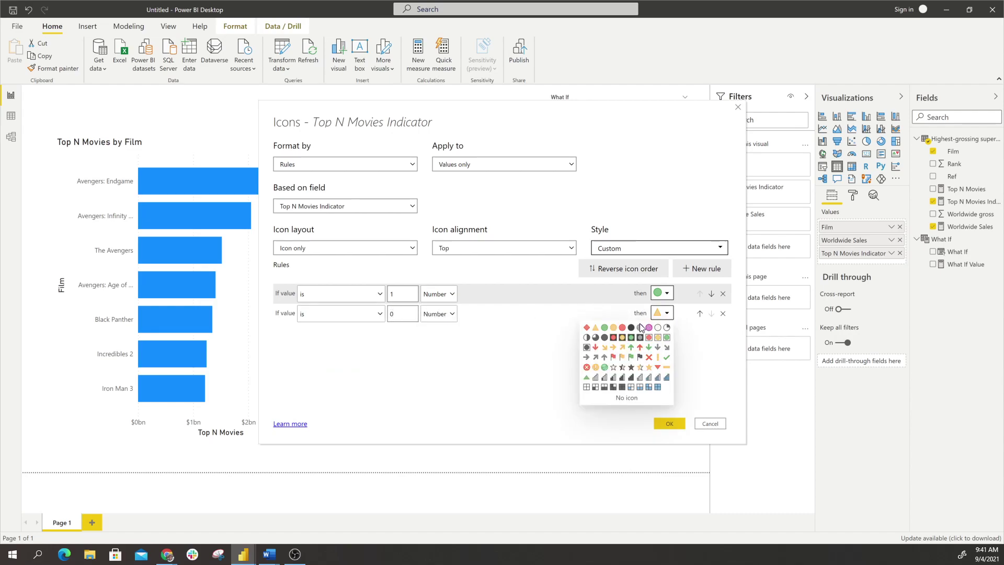
pyautogui.click(641, 327)
pyautogui.click(669, 424)
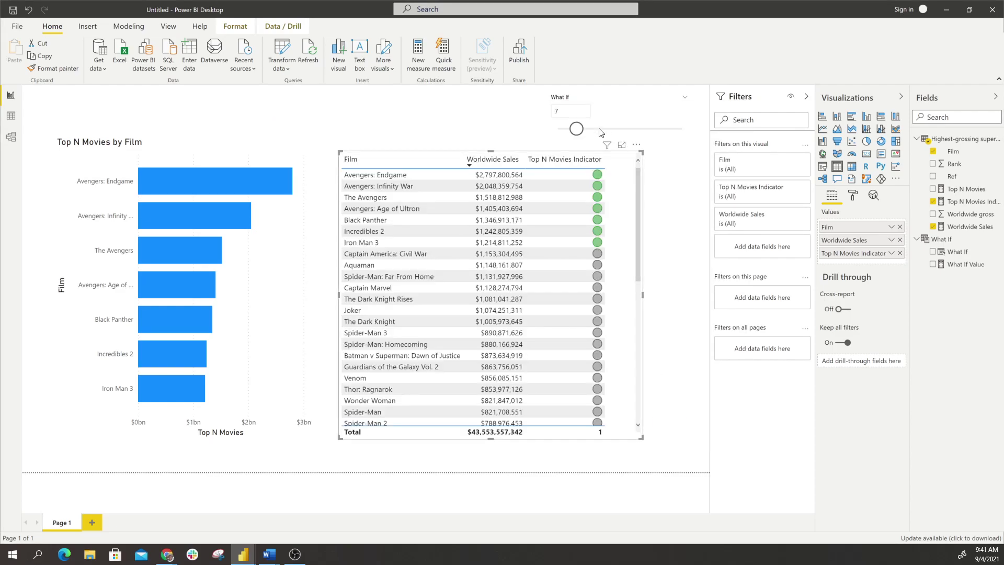
# Step: Set the What If slicer to 12 and change the bar chart's default data color to #6B976F
pyautogui.moveTo(577, 129); pyautogui.dragTo(589, 136)
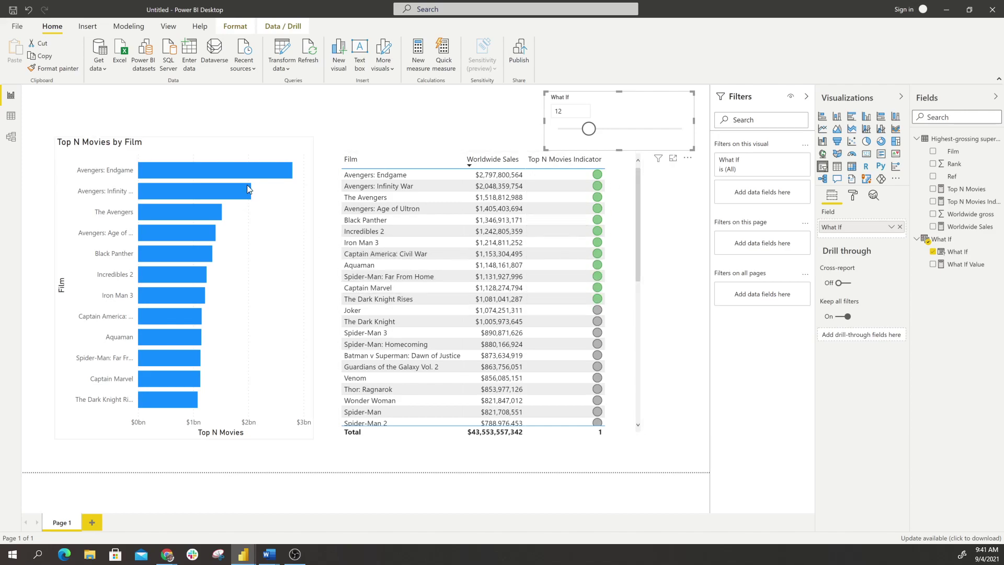
pyautogui.click(250, 148)
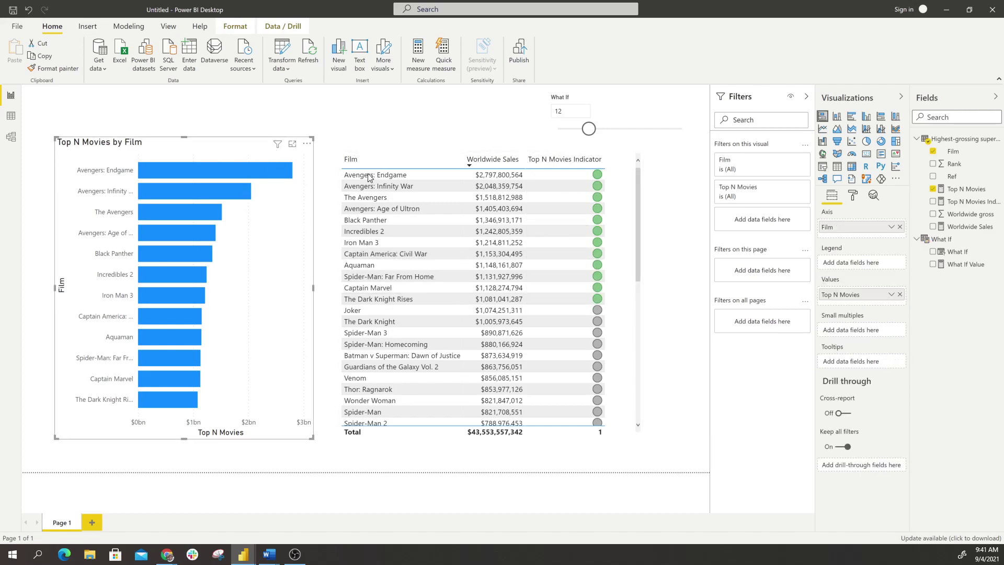
pyautogui.click(854, 195)
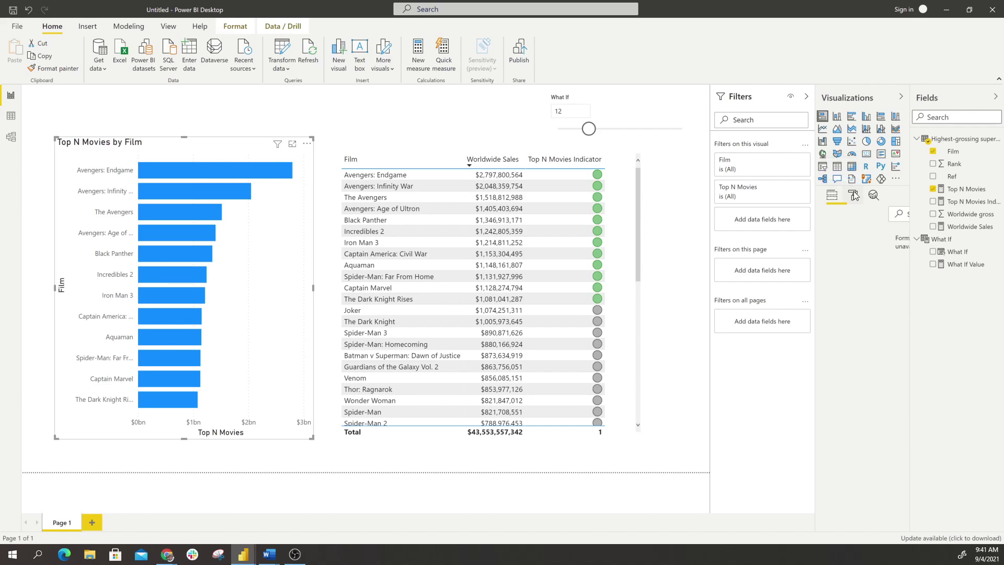
pyautogui.click(834, 314)
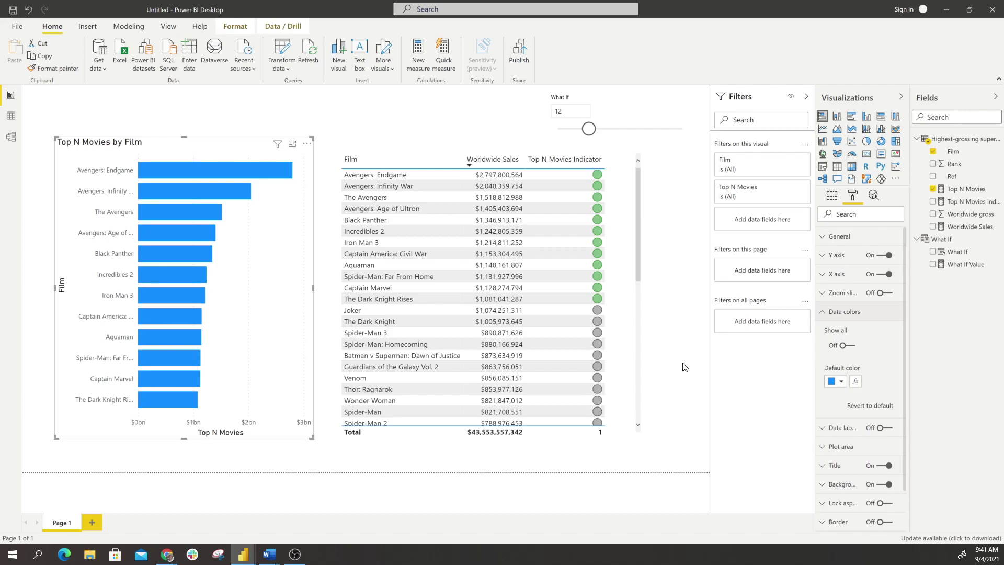
pyautogui.click(842, 381)
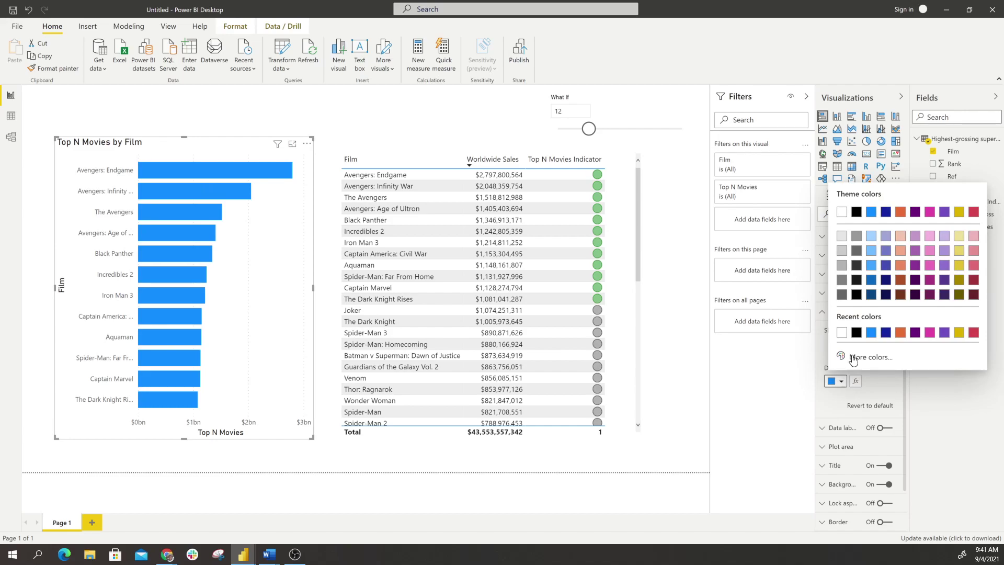
pyautogui.click(857, 357)
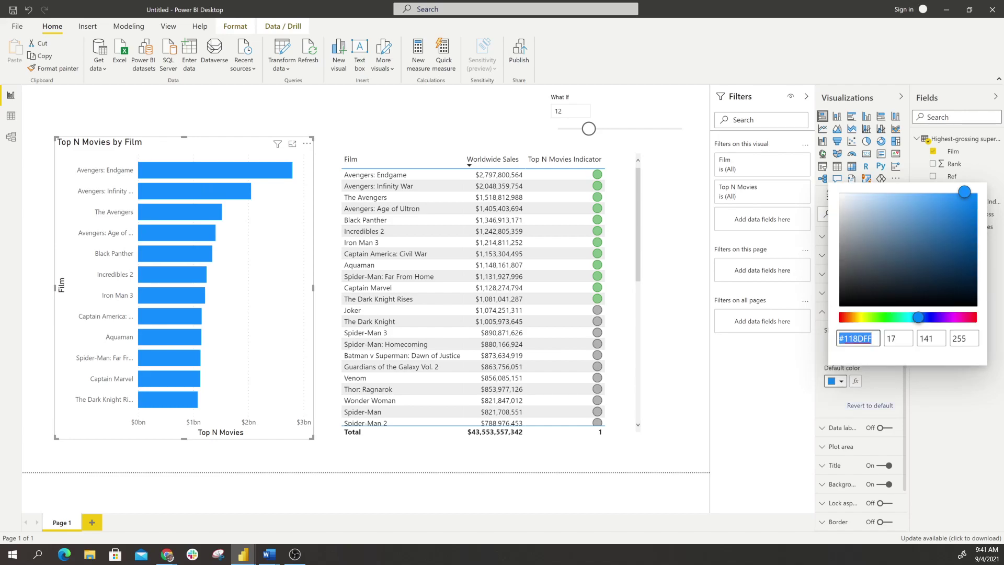
pyautogui.hotkey('alt', 'Tab')
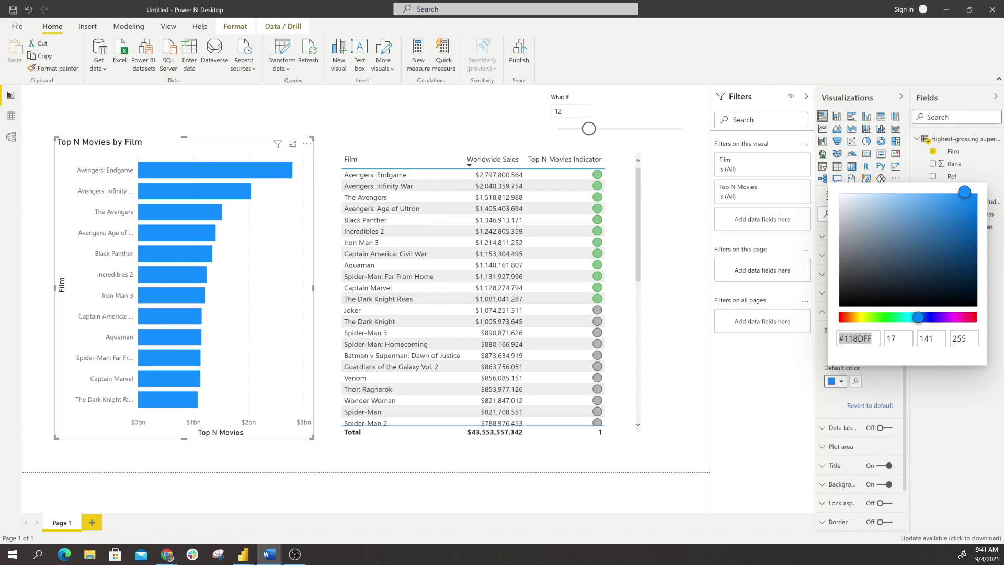
pyautogui.hotkey('alt', 'Tab')
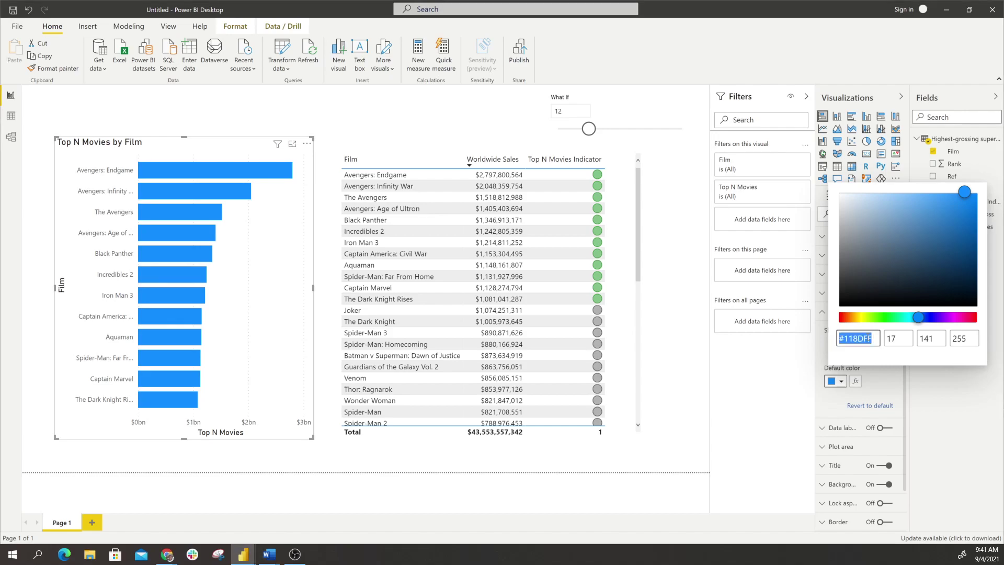
pyautogui.write('#6B976F')
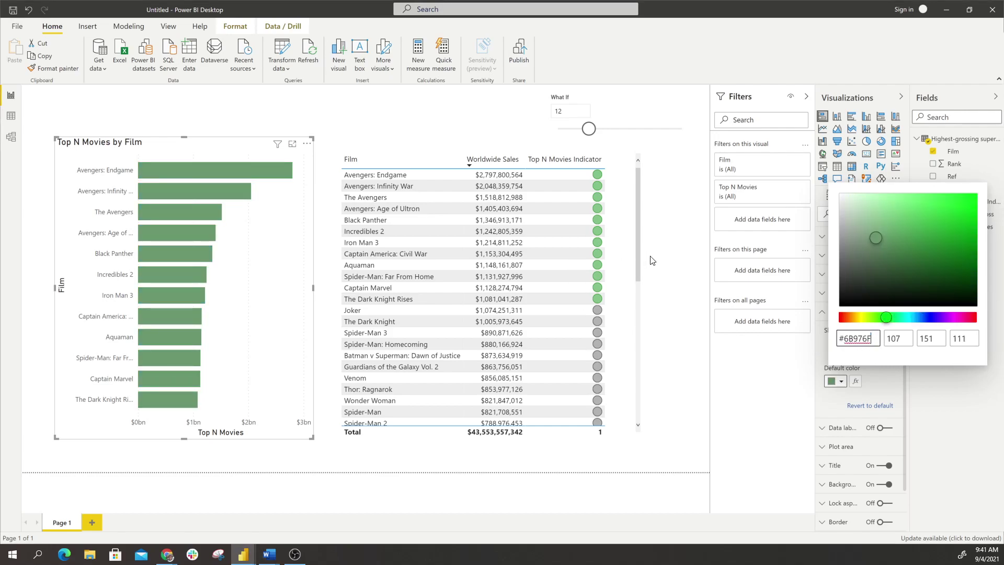
pyautogui.press('Escape')
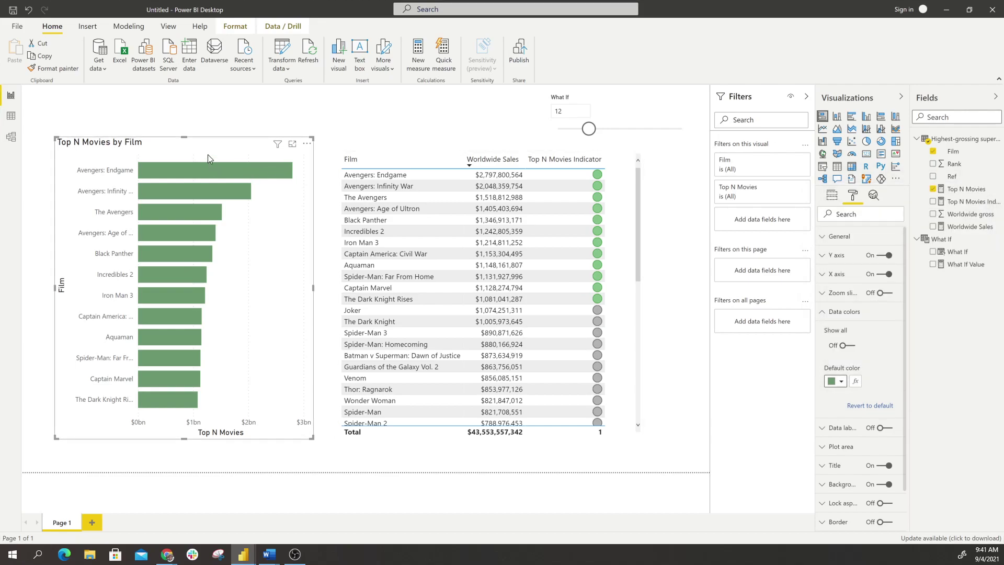
pyautogui.click(874, 197)
pyautogui.click(847, 236)
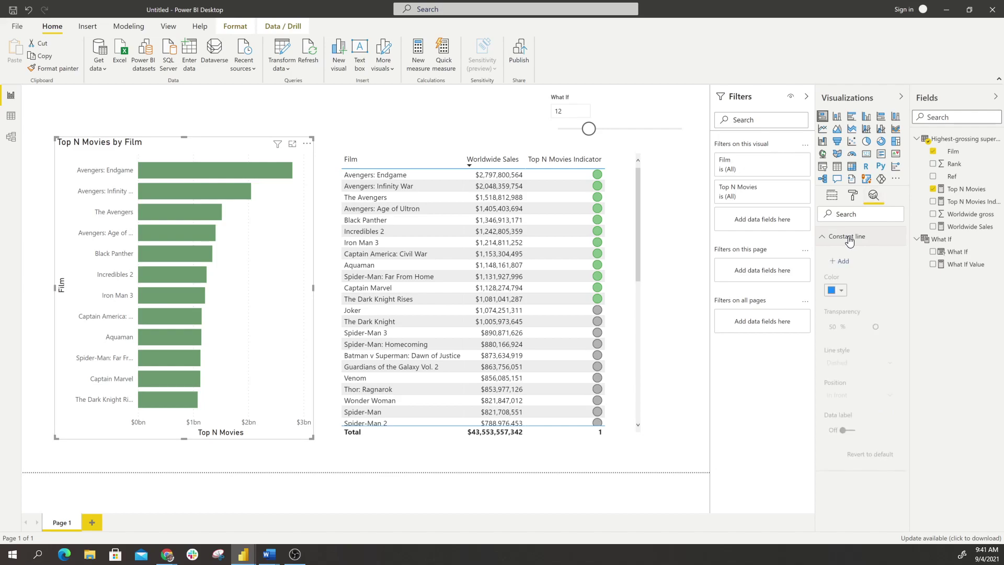
pyautogui.click(844, 262)
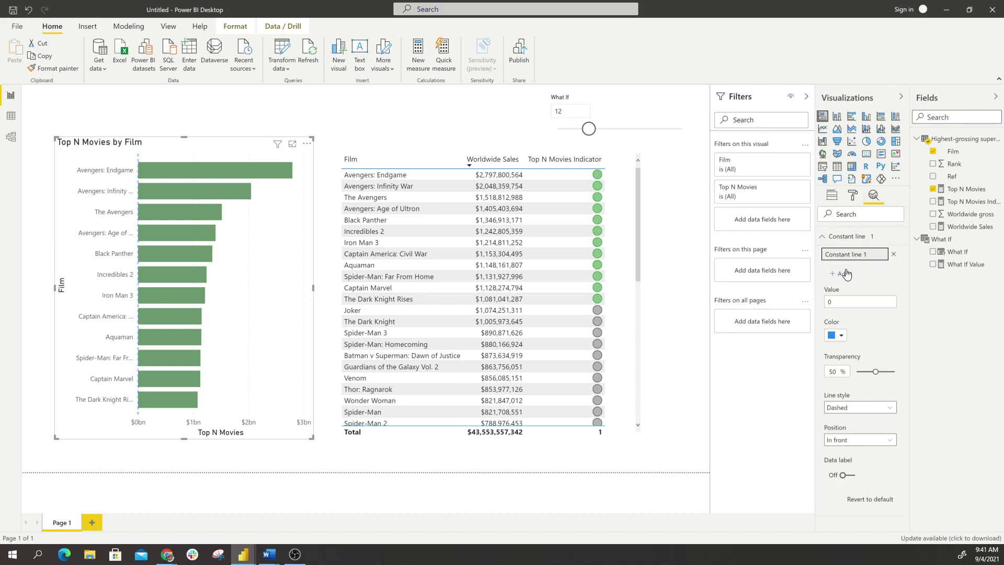
pyautogui.click(893, 254)
# Step: Convert the Top N Movies chart to a clustered bar chart and add an average line based on Top N Movies
pyautogui.click(851, 120)
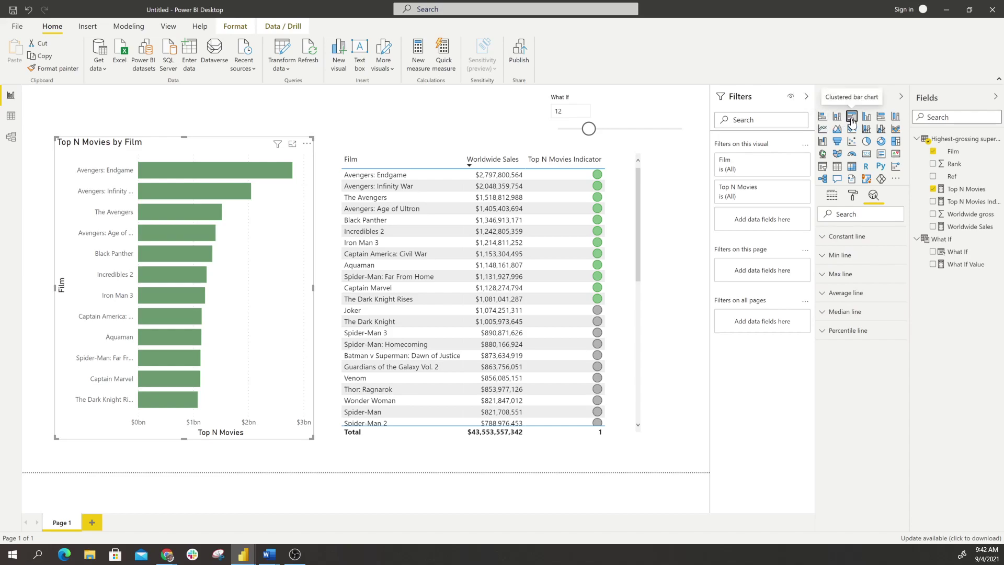
pyautogui.click(838, 292)
pyautogui.click(841, 318)
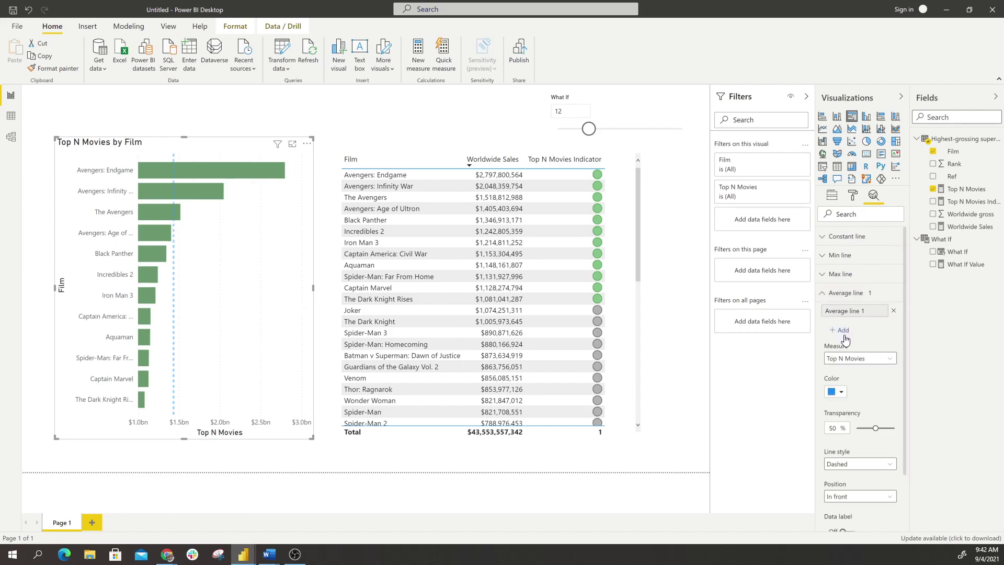
# Step: Format the bar chart's average line, based on the Top N Movies measure, with black color and a Solid line style
pyautogui.click(858, 358)
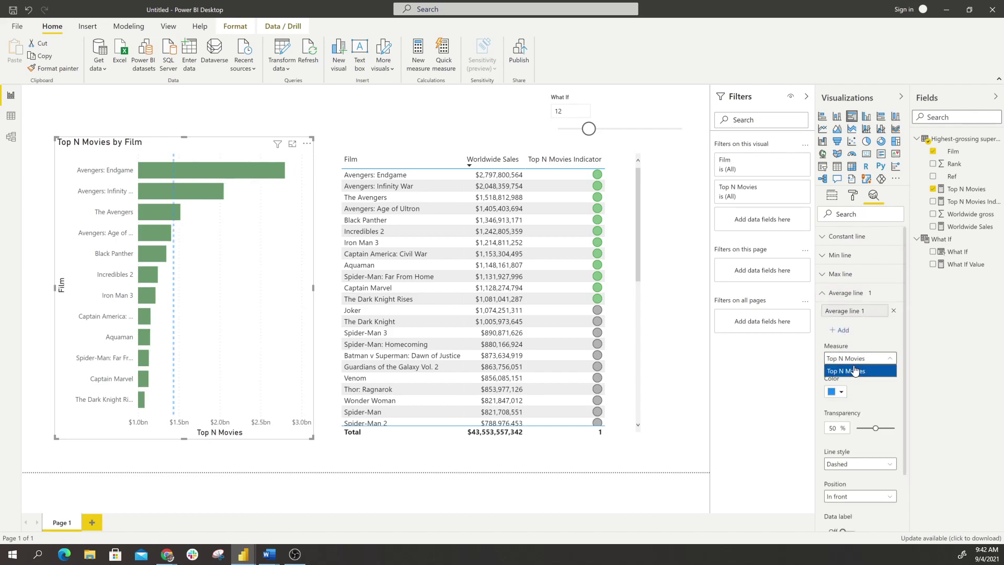
pyautogui.click(857, 372)
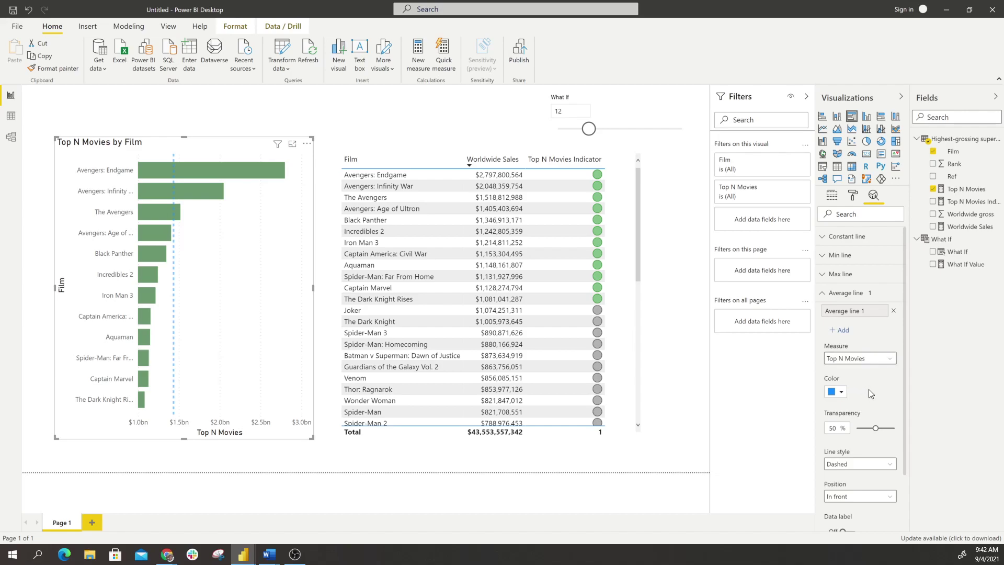
pyautogui.click(841, 392)
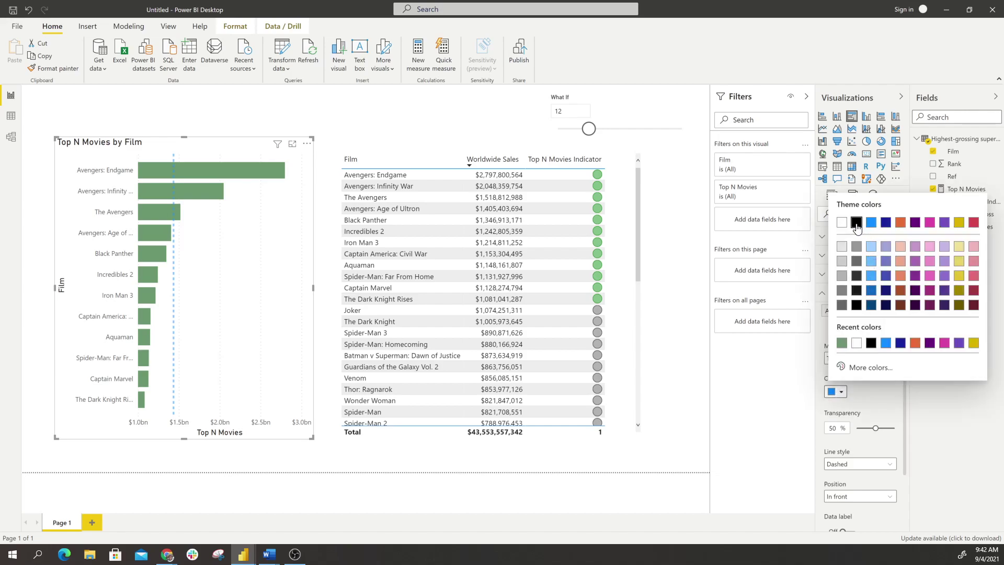
pyautogui.click(856, 224)
pyautogui.scroll(-3, 883, 418)
pyautogui.click(858, 389)
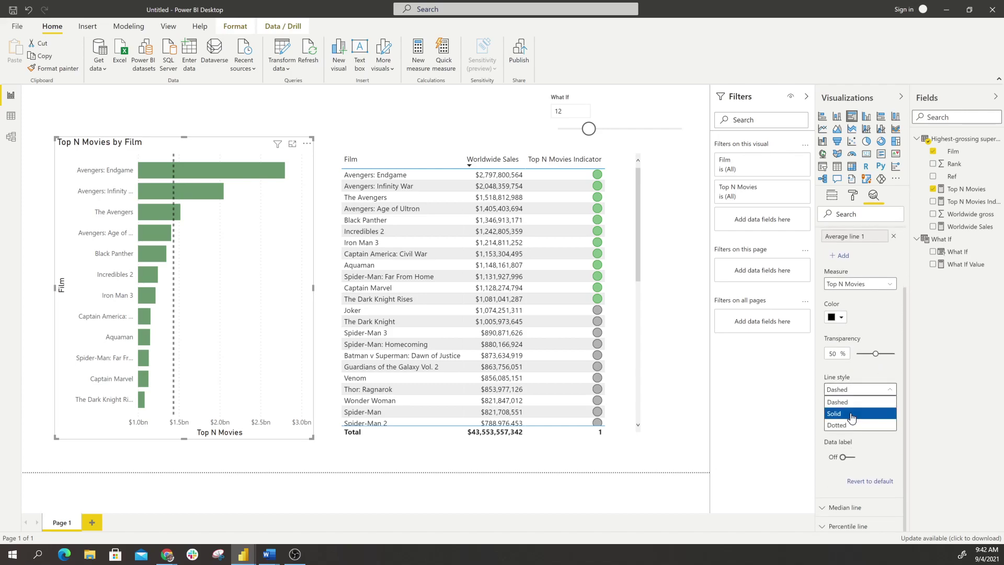
pyautogui.click(852, 413)
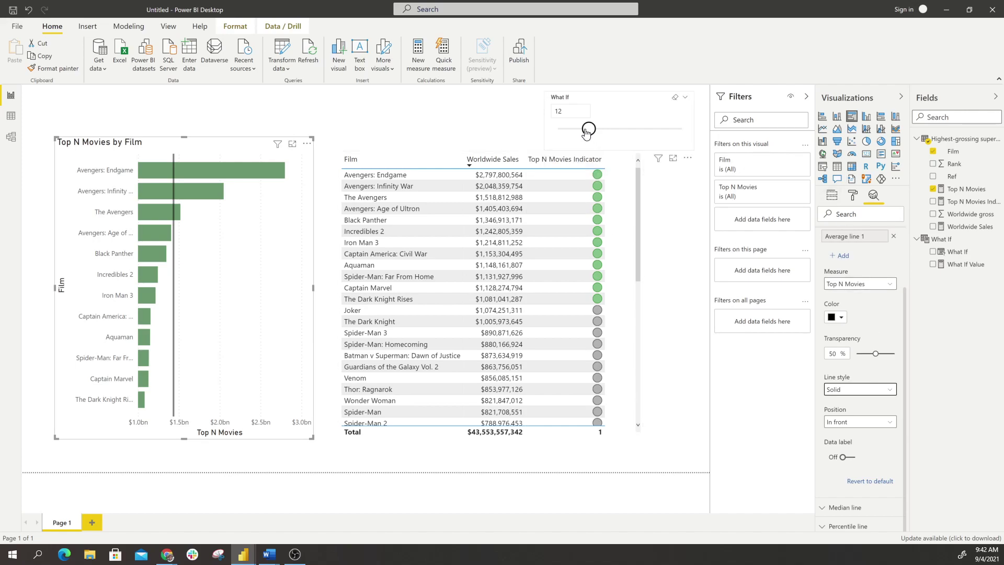
pyautogui.moveTo(587, 131)
pyautogui.mouseDown()
pyautogui.moveTo(579, 133)
pyautogui.moveTo(589, 133)
pyautogui.mouseUp()
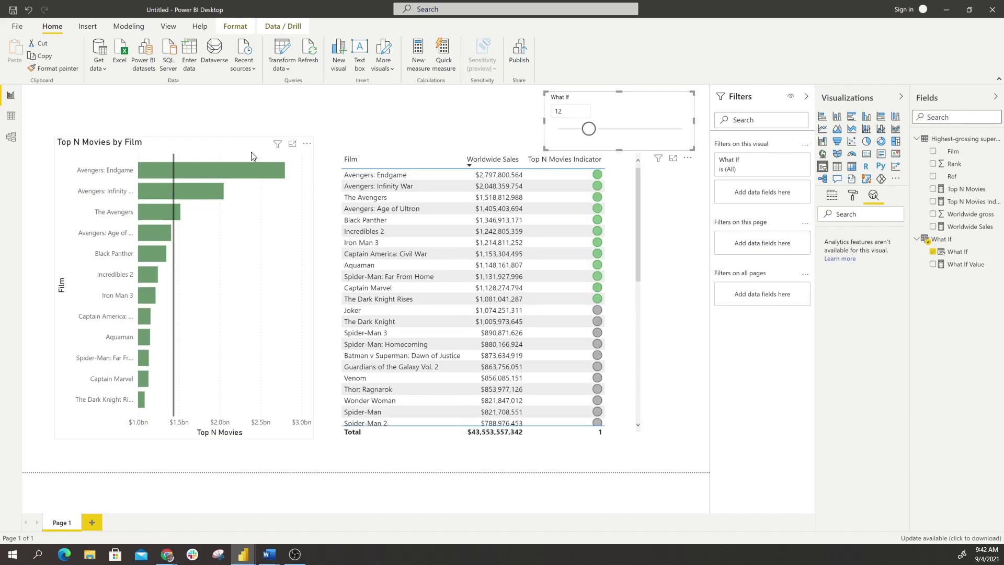
# Step: Turn on the average line's data label and set its vertical position to Under
pyautogui.scroll(-1, 891, 438)
pyautogui.scroll(-2, 891, 437)
pyautogui.click(857, 458)
pyautogui.scroll(-7, 863, 455)
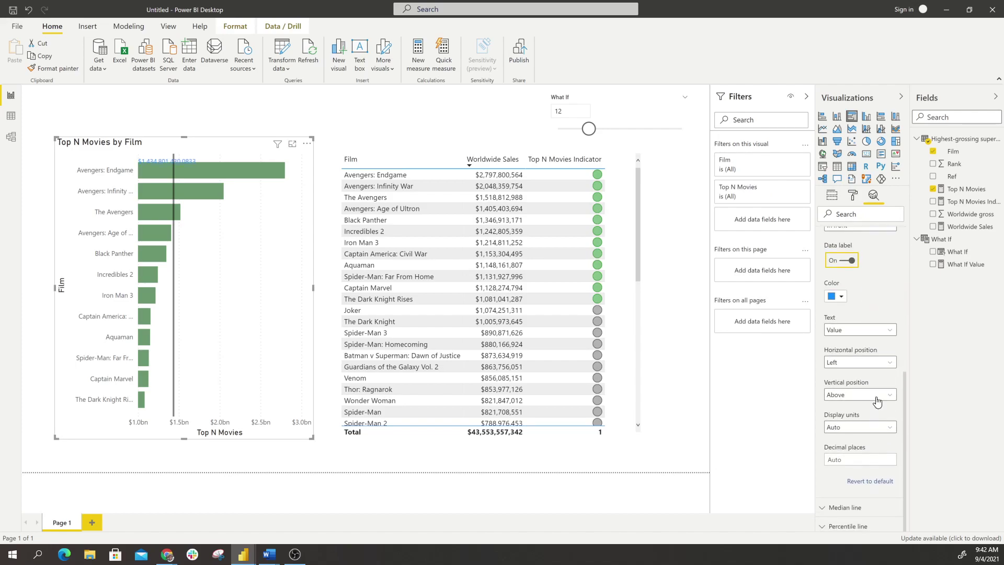
pyautogui.click(840, 398)
pyautogui.click(846, 382)
pyautogui.click(847, 330)
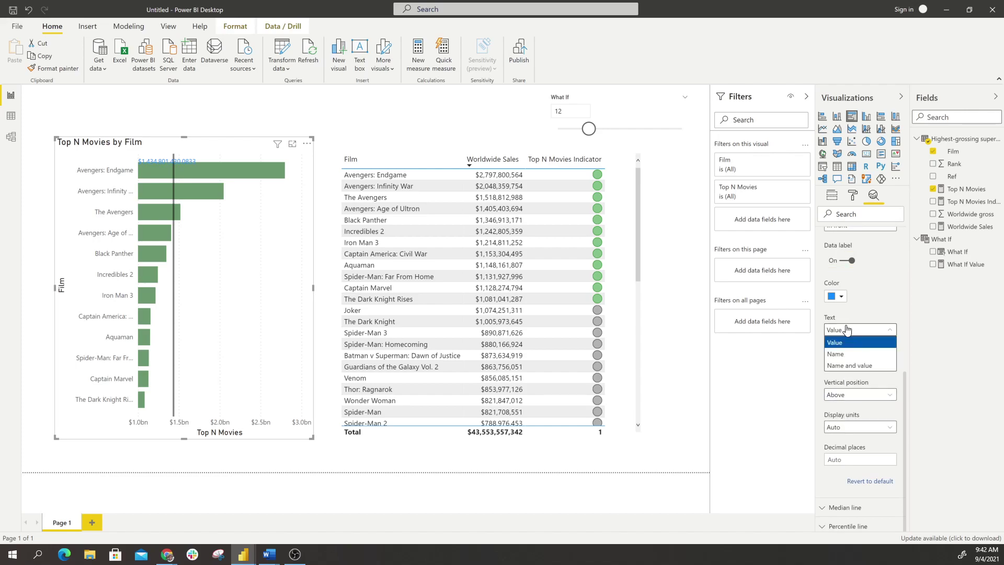
pyautogui.click(847, 329)
pyautogui.click(847, 395)
pyautogui.click(847, 419)
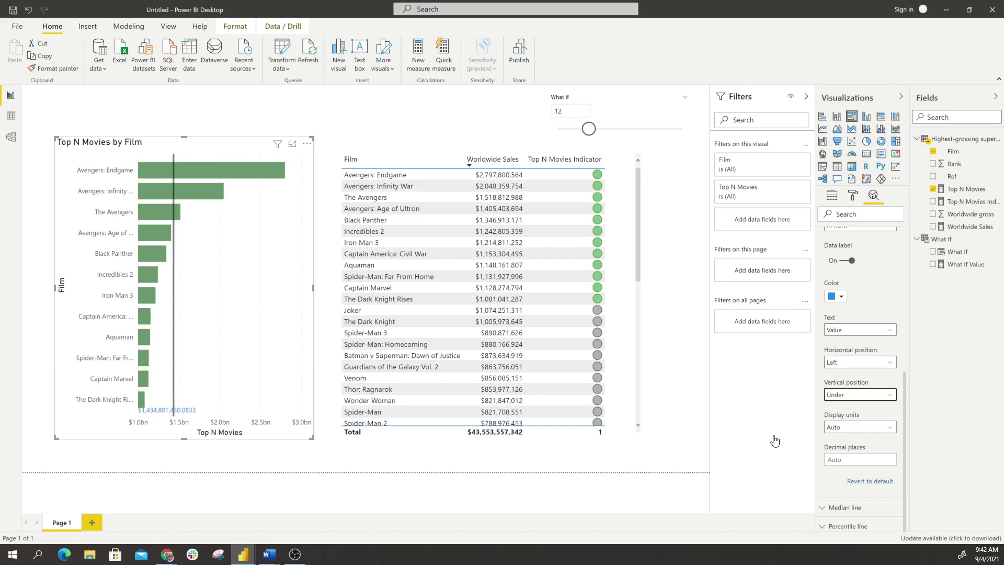
# Step: Try black as the color of the average line's data label, and turn the data label off
pyautogui.click(842, 297)
pyautogui.click(855, 316)
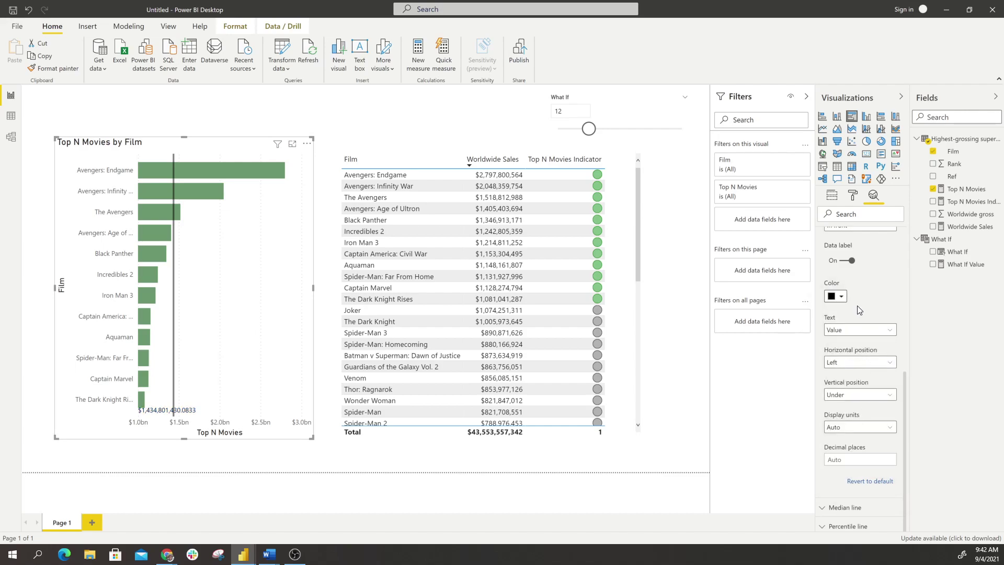
pyautogui.scroll(2, 850, 318)
pyautogui.click(842, 314)
pyautogui.scroll(5, 849, 319)
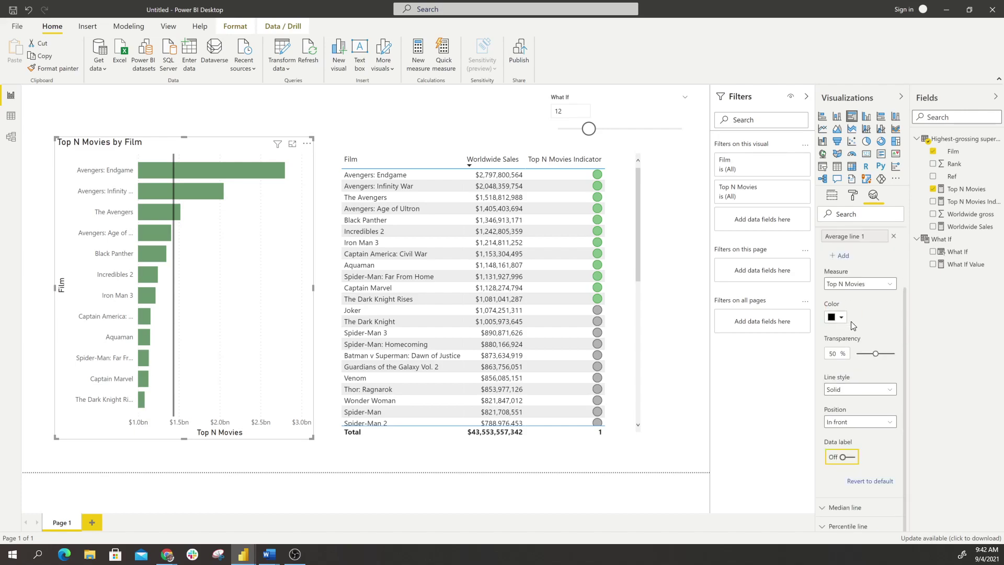
# Step: Set the What If slicer to 19 and move it directly above the table, aligned with the table's Film column
pyautogui.moveTo(589, 129)
pyautogui.mouseDown()
pyautogui.moveTo(578, 129)
pyautogui.moveTo(606, 129)
pyautogui.mouseUp()
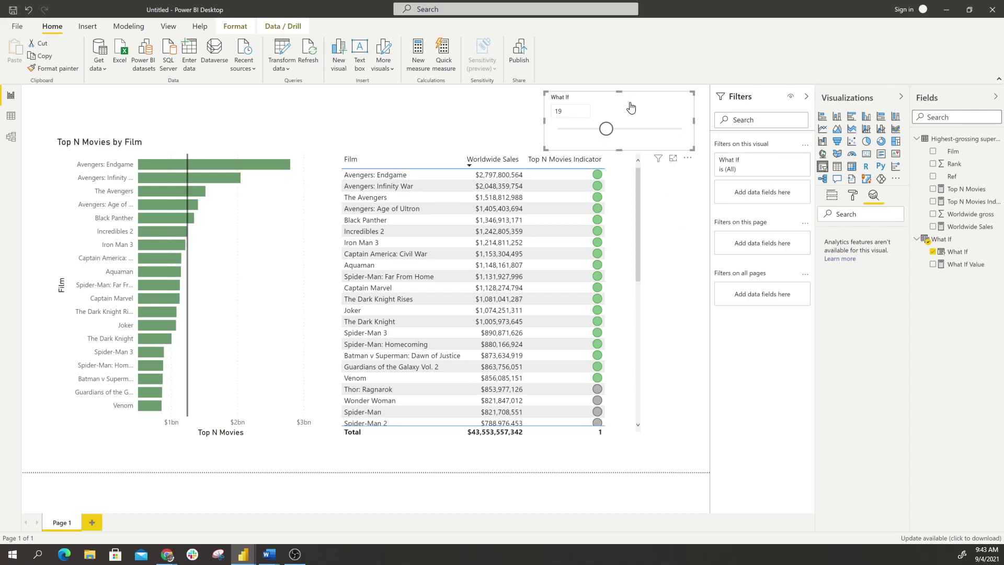
pyautogui.moveTo(611, 99); pyautogui.dragTo(410, 82)
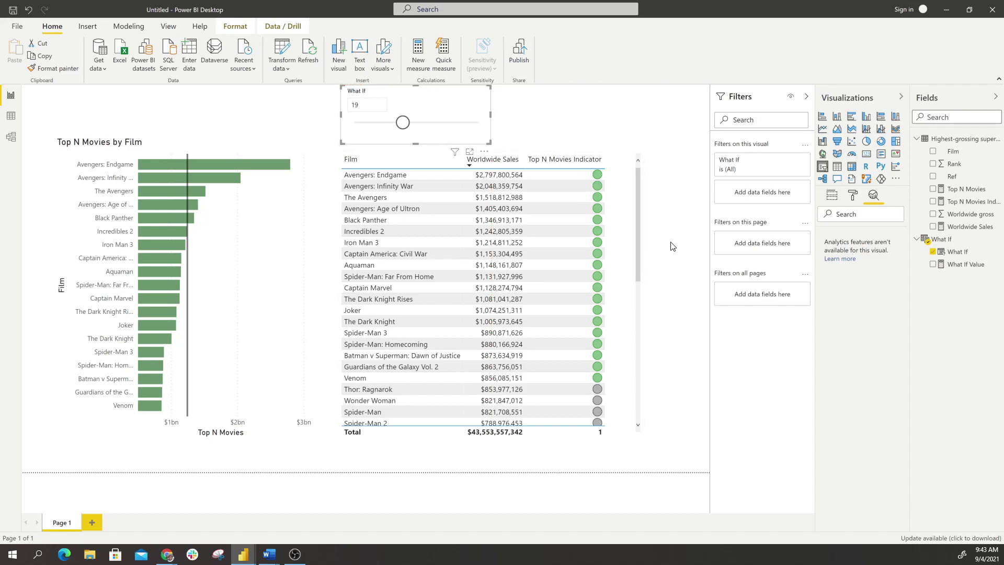